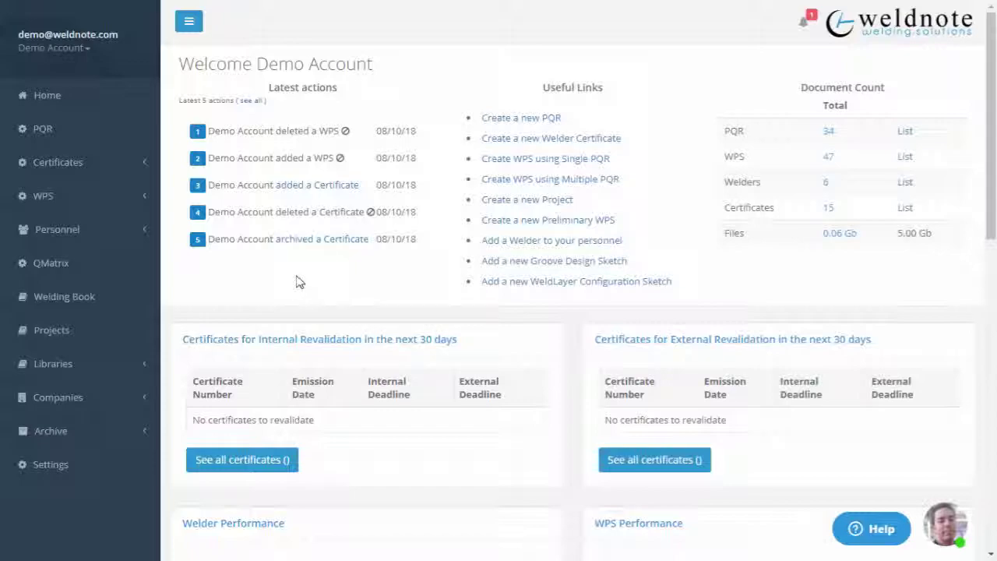
- Open the preliminary WPS list from the WPS section of the sidebar
{"action": "left_click", "coordinate": [128, 196]}
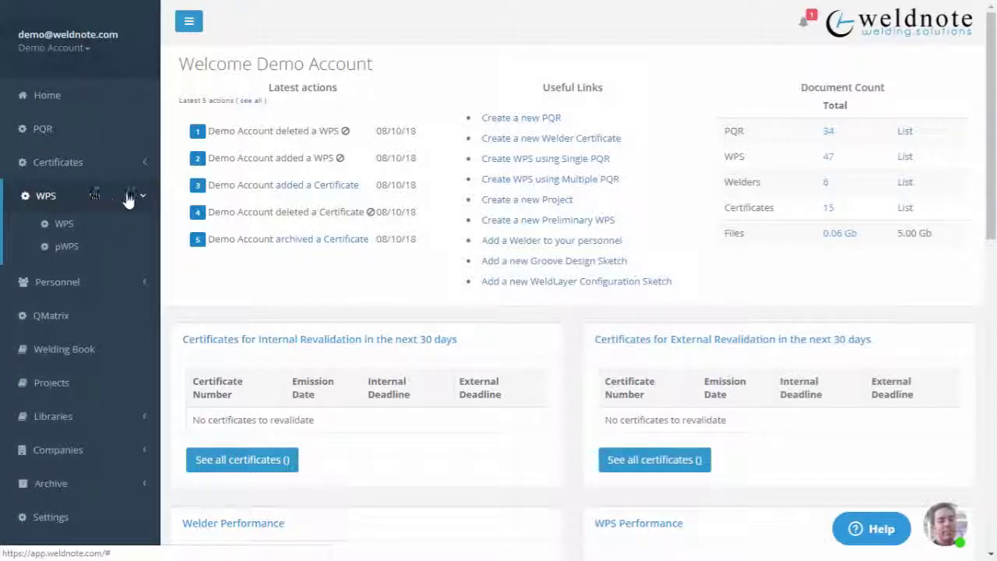
{"action": "left_click", "coordinate": [116, 256]}
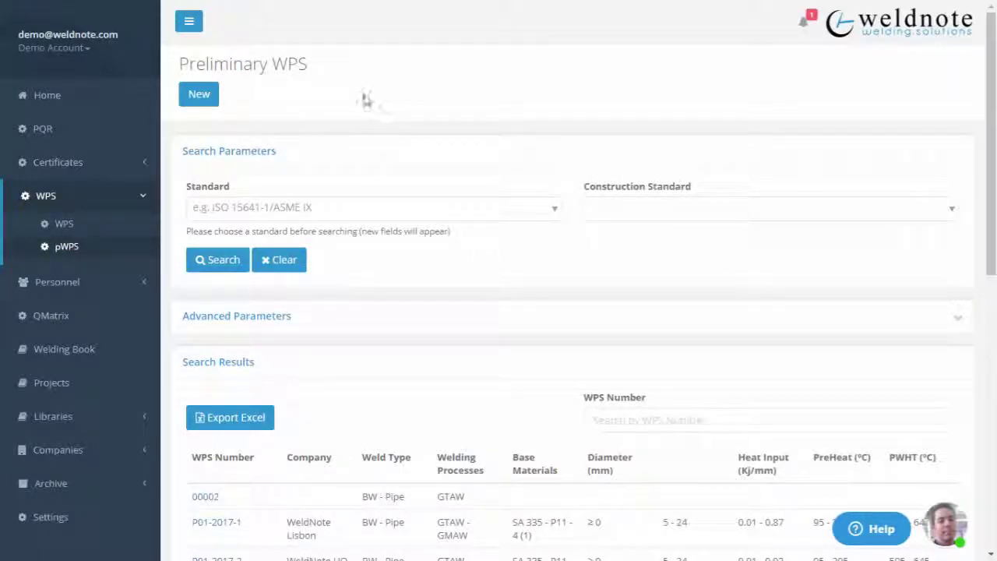
- Create a new pWPS numbered pWPS-0001-DEMO under the ASME IX standard
{"action": "left_click", "coordinate": [200, 94]}
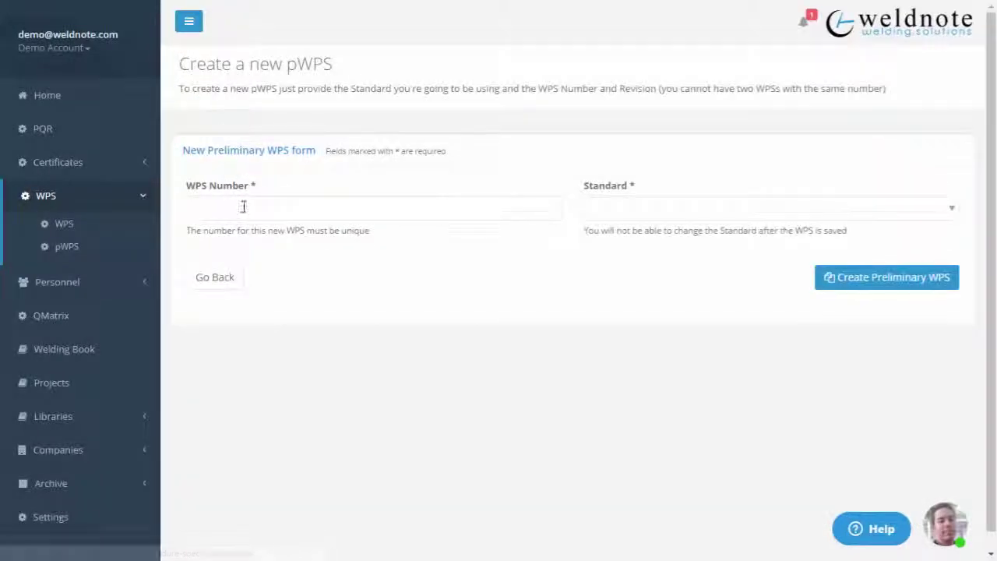
{"action": "left_click", "coordinate": [296, 217]}
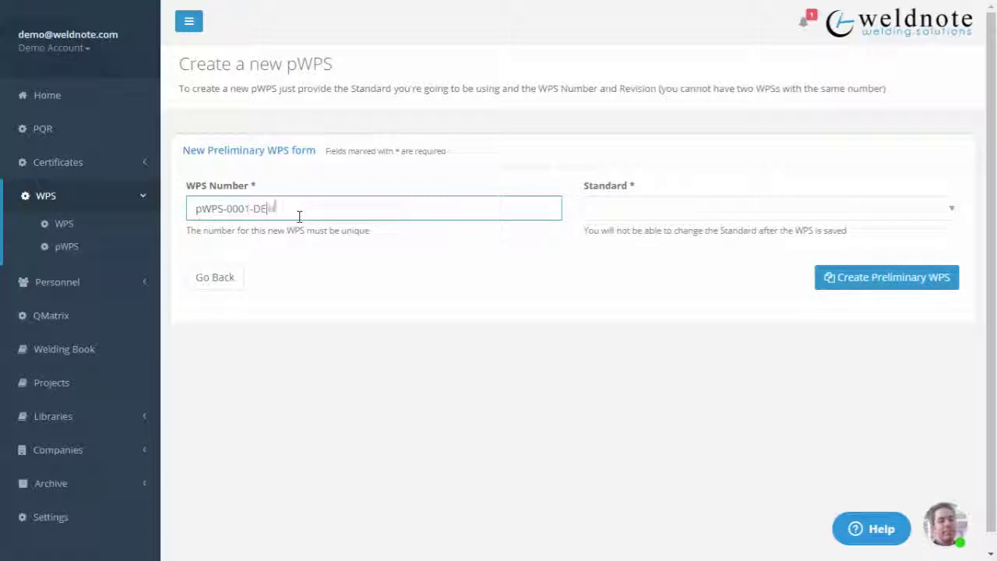
{"action": "left_click", "coordinate": [664, 208]}
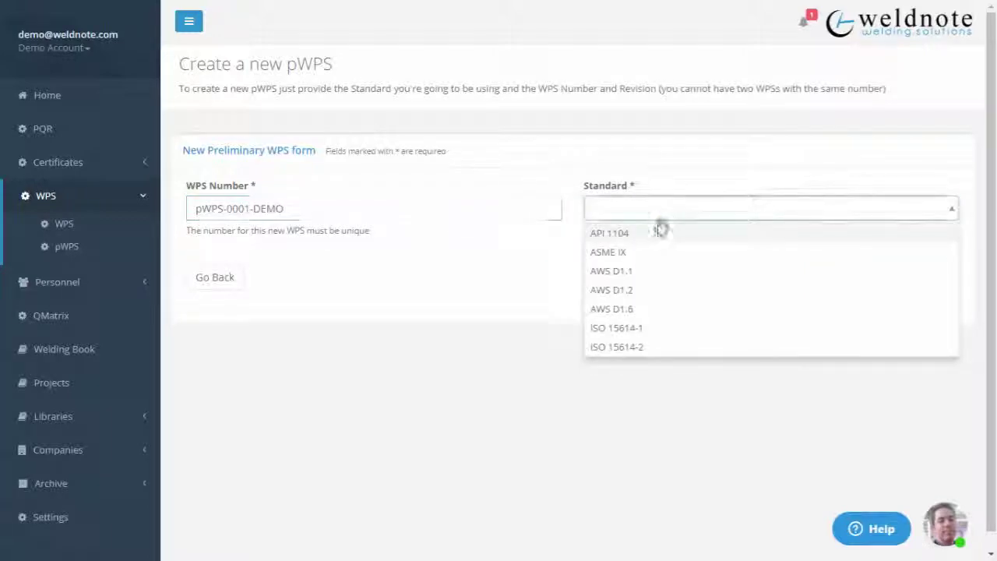
{"action": "left_click", "coordinate": [649, 259]}
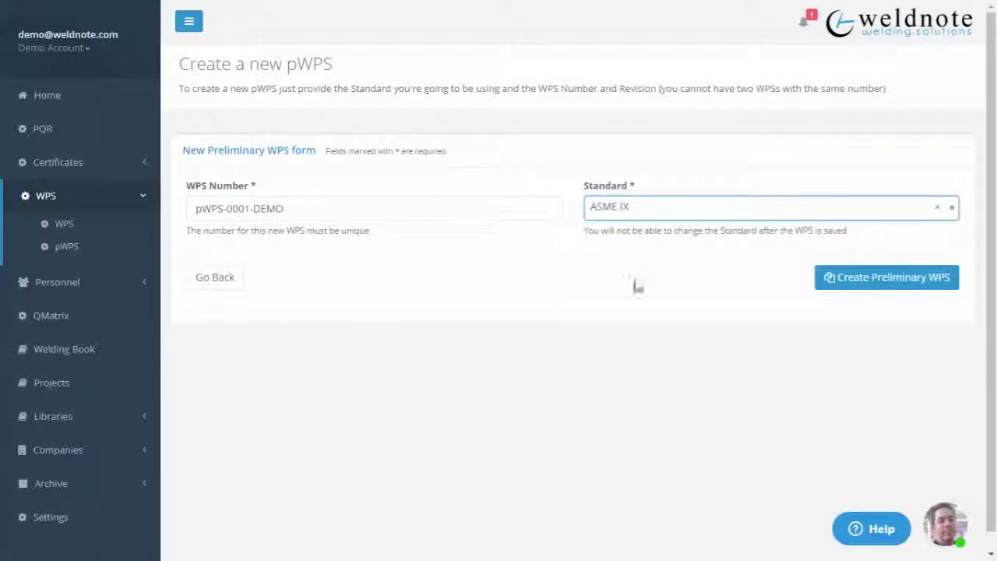
{"action": "left_click", "coordinate": [882, 287]}
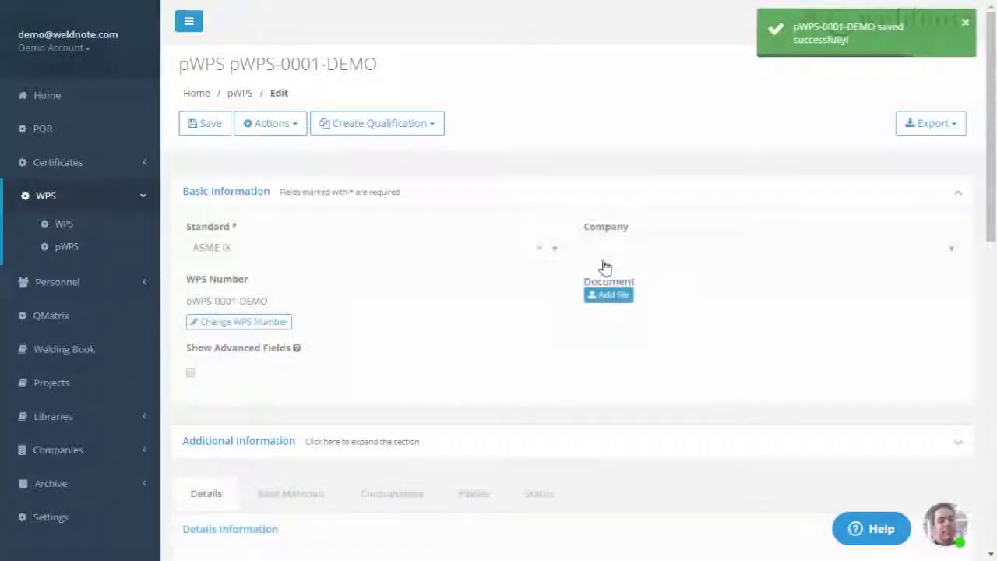
- Set weld type BW - Butt Weld, product type Pipe and joint type Butt Joint
{"action": "scroll", "coordinate": [490, 209], "scroll_direction": "down", "scroll_amount": 4}
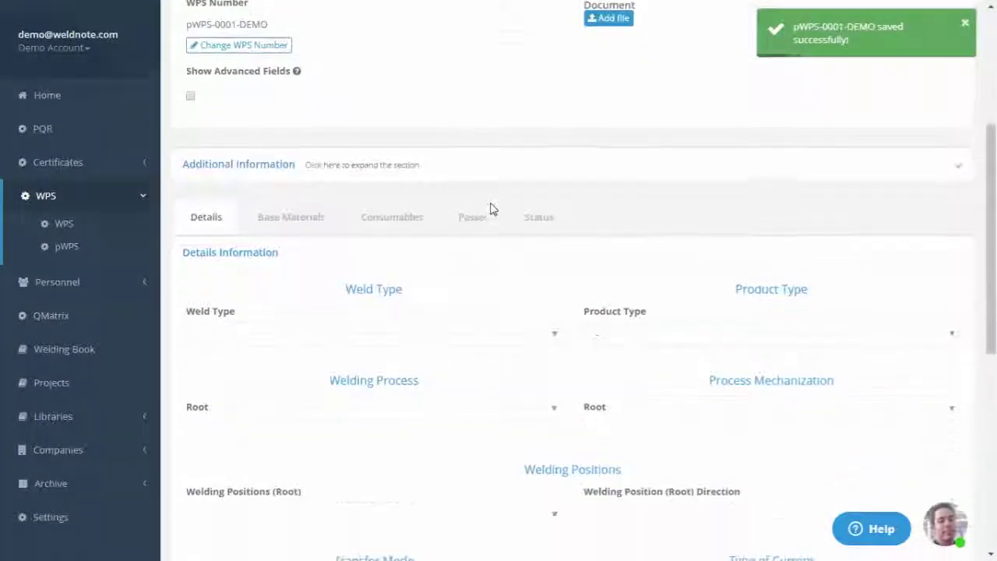
{"action": "scroll", "coordinate": [491, 209], "scroll_direction": "down", "scroll_amount": 1}
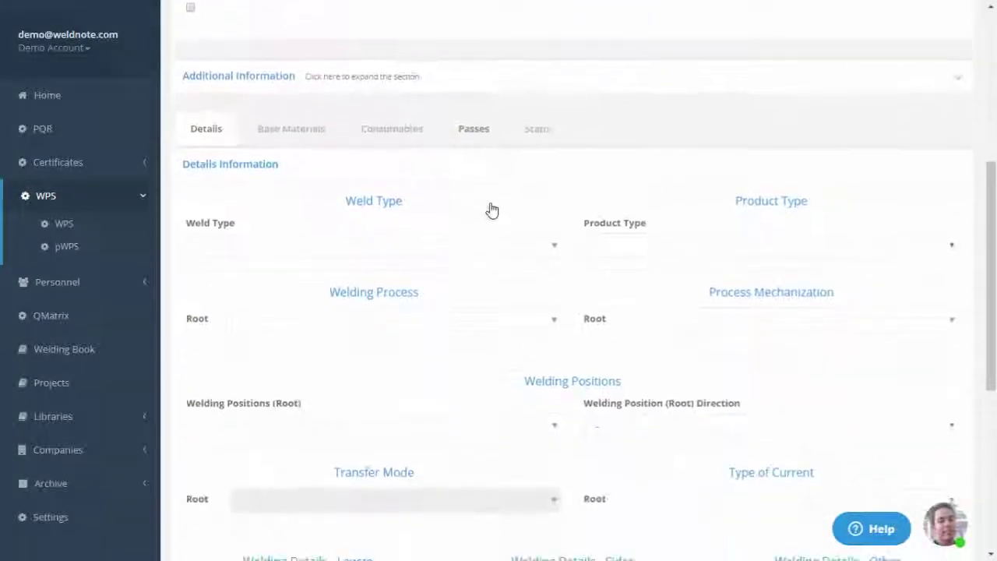
{"action": "left_click", "coordinate": [355, 249]}
{"action": "left_click", "coordinate": [249, 268]}
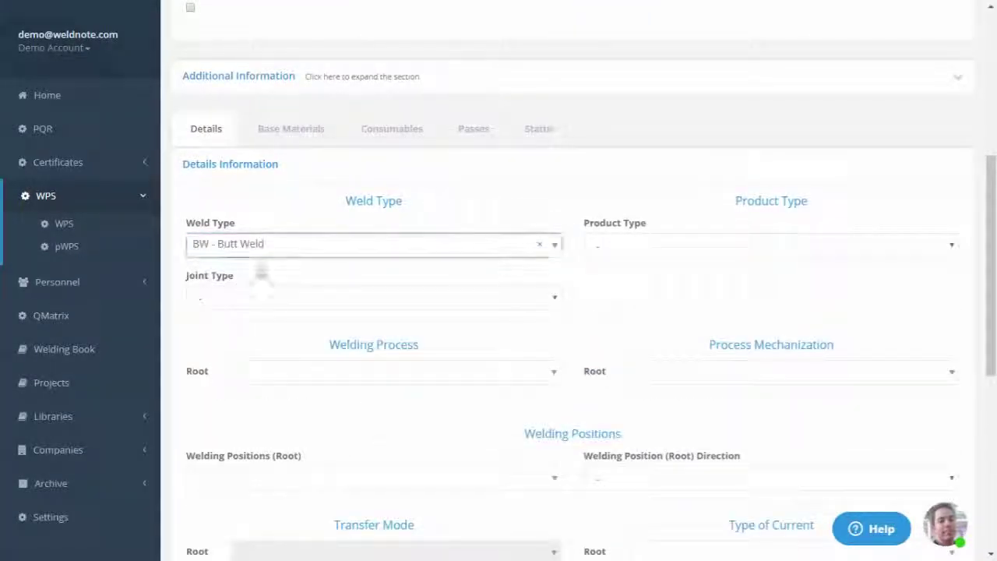
{"action": "left_click", "coordinate": [694, 248]}
{"action": "left_click", "coordinate": [651, 280]}
{"action": "left_click", "coordinate": [289, 298]}
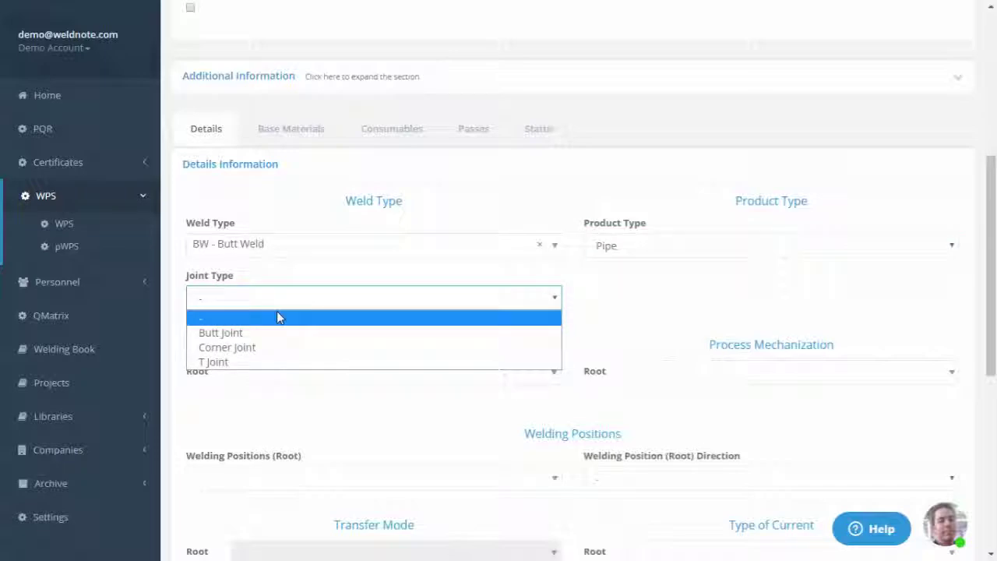
{"action": "left_click", "coordinate": [237, 333]}
- Set the root welding process to GTAW with Manual mechanization
{"action": "scroll", "coordinate": [359, 249], "scroll_direction": "down", "scroll_amount": 2}
{"action": "left_click", "coordinate": [356, 227]}
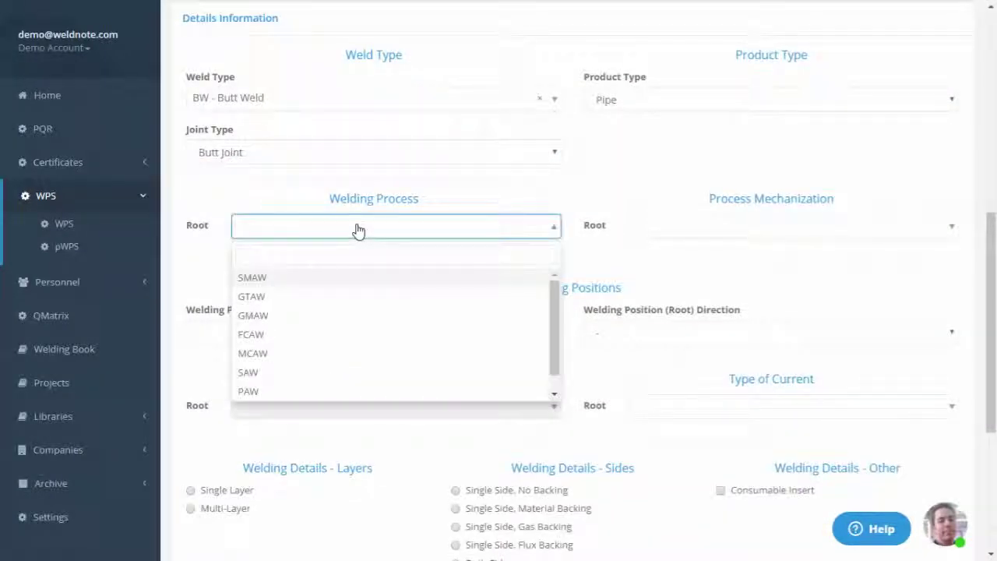
{"action": "left_click", "coordinate": [339, 302]}
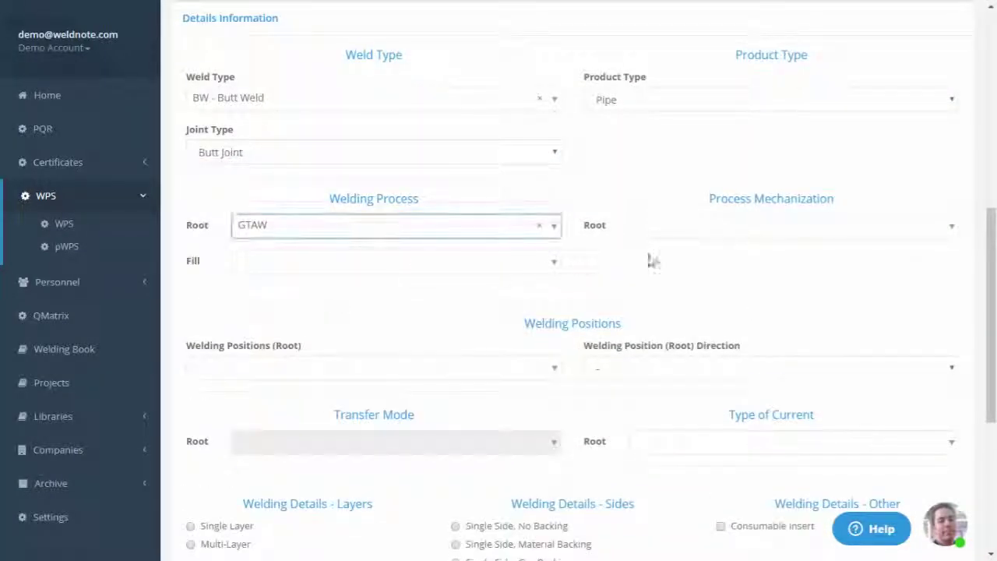
{"action": "left_click", "coordinate": [686, 231]}
{"action": "left_click", "coordinate": [687, 279]}
- Set root position 5G Uphill, DC- current, and 150 °C maximum interpass temperature
{"action": "scroll", "coordinate": [483, 281], "scroll_direction": "down", "scroll_amount": 1}
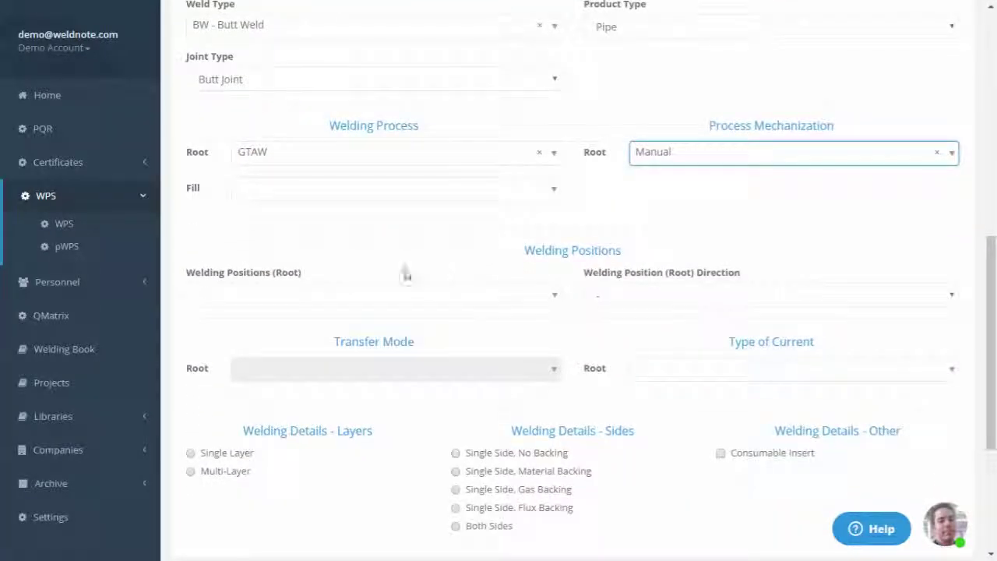
{"action": "left_click", "coordinate": [374, 294]}
{"action": "scroll", "coordinate": [312, 373], "scroll_direction": "down", "scroll_amount": 2}
{"action": "left_click", "coordinate": [253, 422]}
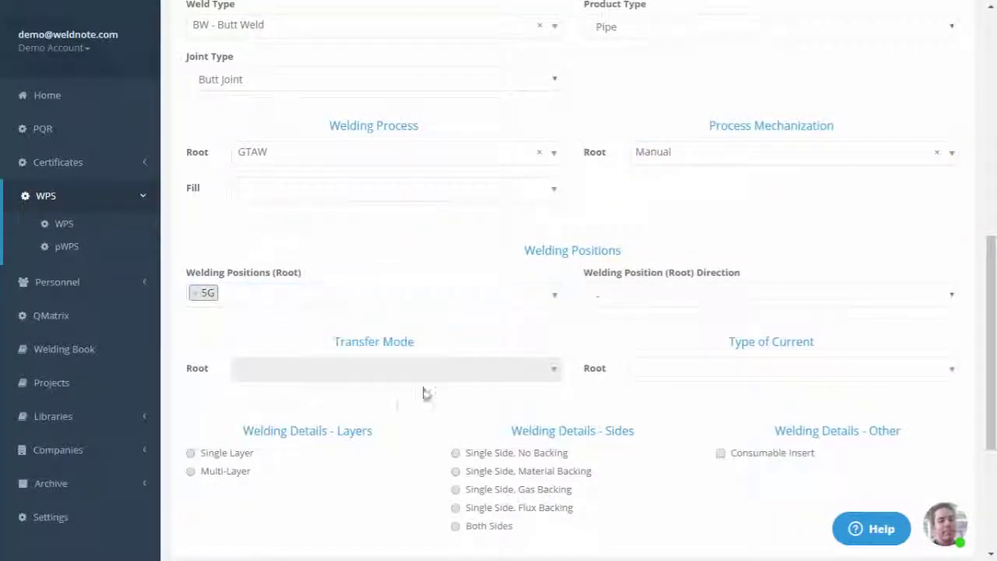
{"action": "left_click", "coordinate": [653, 306]}
{"action": "left_click", "coordinate": [615, 327]}
{"action": "scroll", "coordinate": [516, 260], "scroll_direction": "down", "scroll_amount": 2}
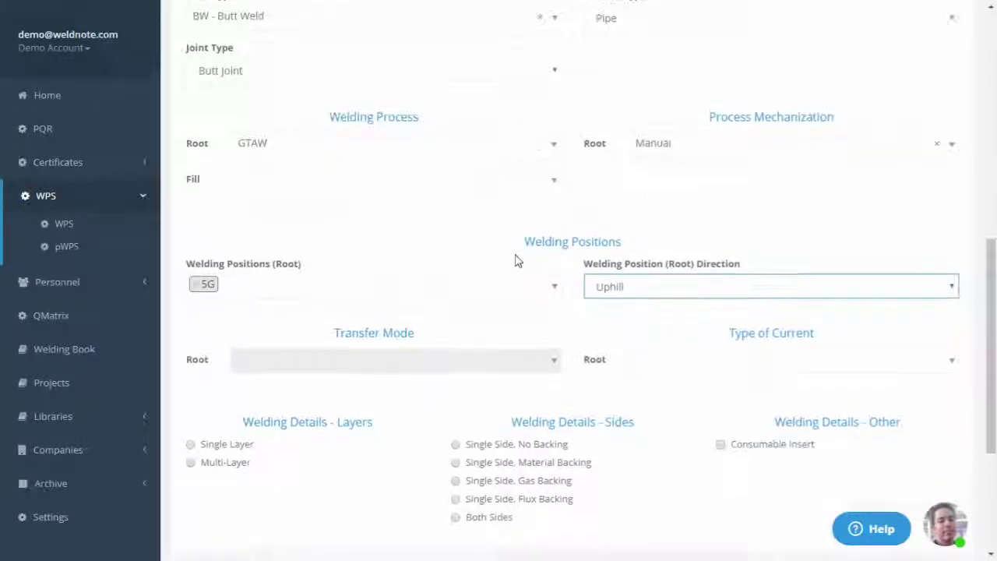
{"action": "left_click", "coordinate": [721, 230]}
{"action": "left_click", "coordinate": [676, 295]}
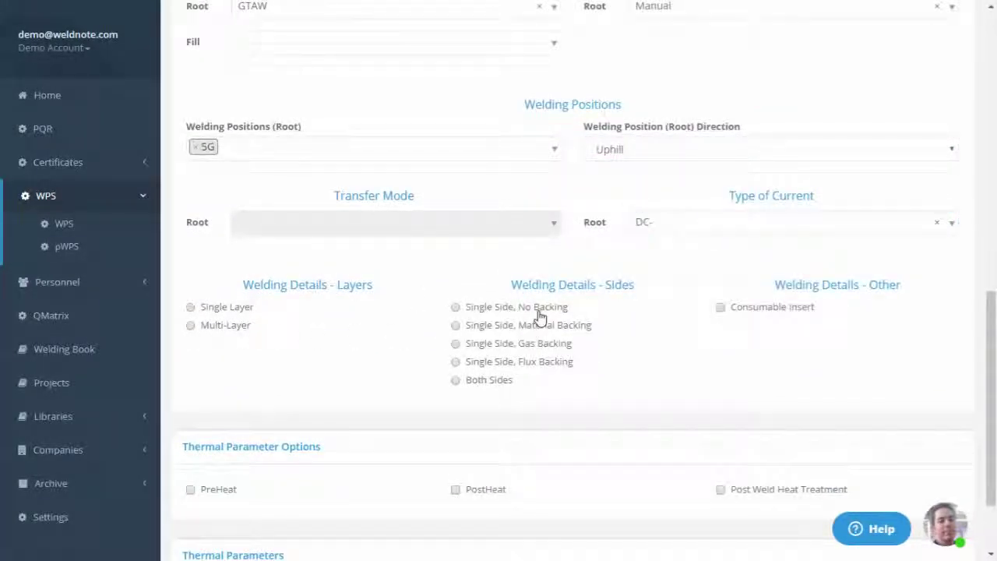
{"action": "scroll", "coordinate": [382, 241], "scroll_direction": "down", "scroll_amount": 2}
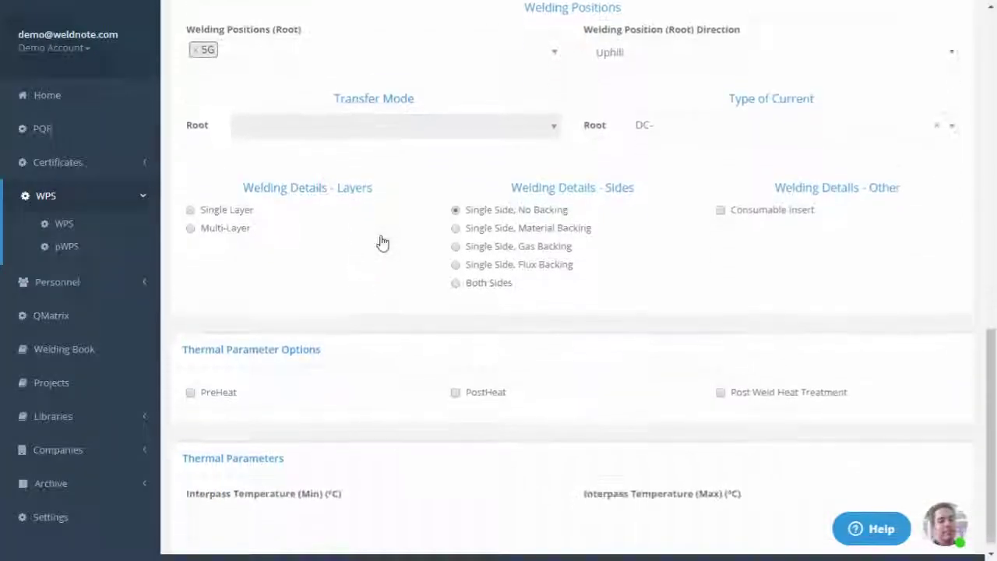
{"action": "left_click", "coordinate": [607, 492]}
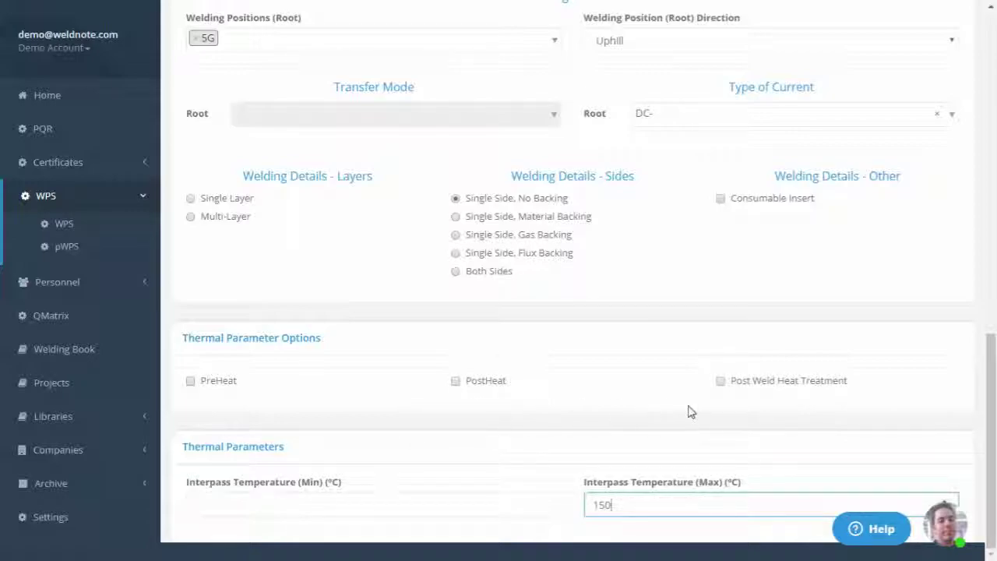
- On the Base Materials tab, select SA 213 TP316L as the base material
{"action": "scroll", "coordinate": [687, 411], "scroll_direction": "up", "scroll_amount": 8}
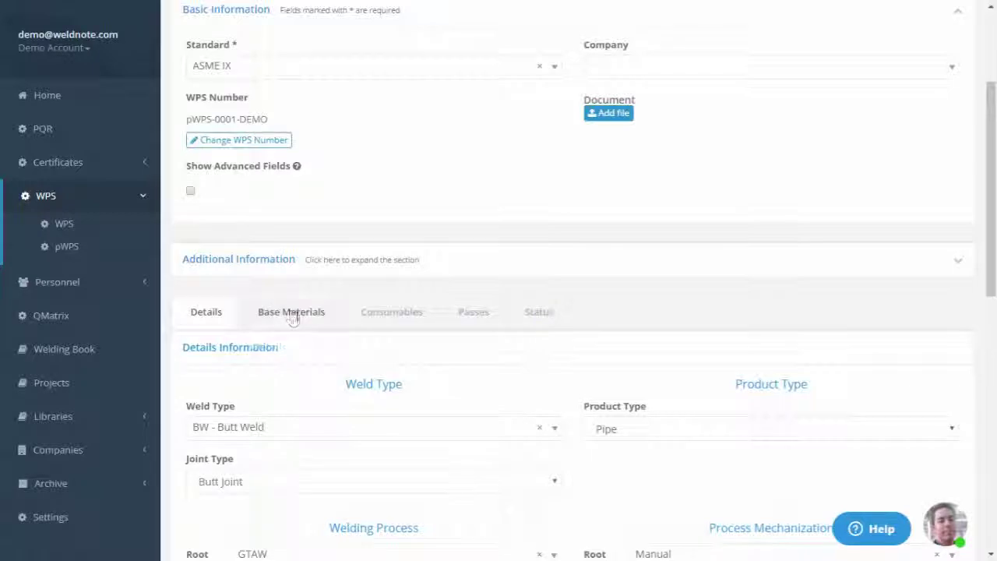
{"action": "left_click", "coordinate": [292, 316]}
{"action": "scroll", "coordinate": [436, 282], "scroll_direction": "down", "scroll_amount": 2}
{"action": "left_click", "coordinate": [547, 289]}
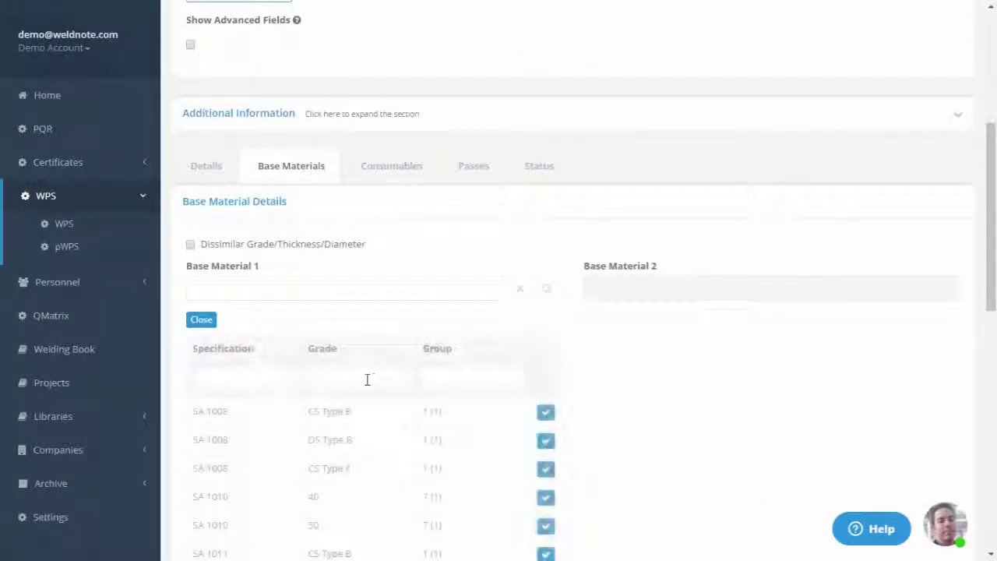
{"action": "left_click", "coordinate": [351, 377]}
{"action": "type", "text": "TP"}
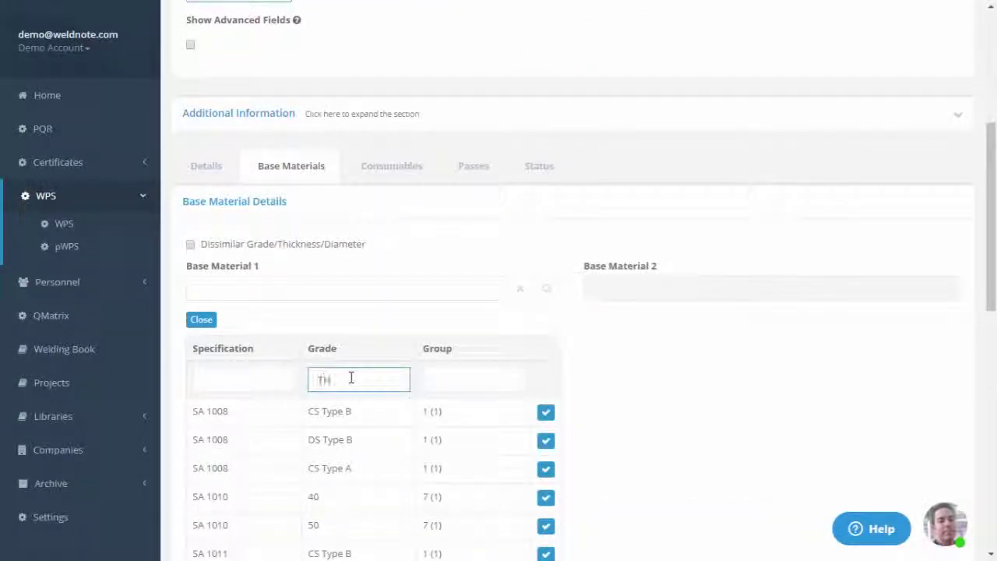
{"action": "type", "text": "316L"}
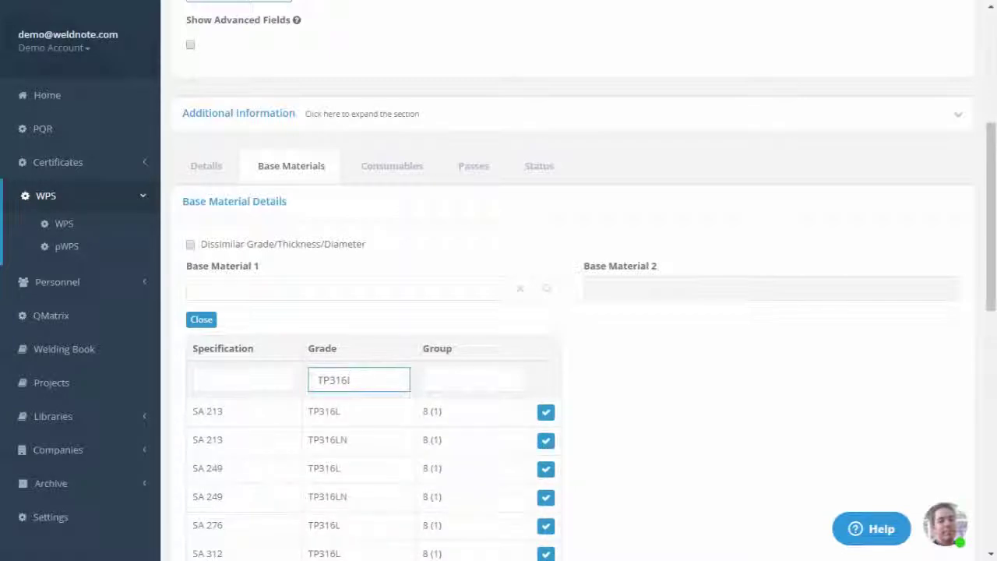
{"action": "left_click", "coordinate": [332, 412]}
- Enter base and welded thickness 10–20 mm and diameter 219–324 mm
{"action": "scroll", "coordinate": [441, 352], "scroll_direction": "down", "scroll_amount": 2}
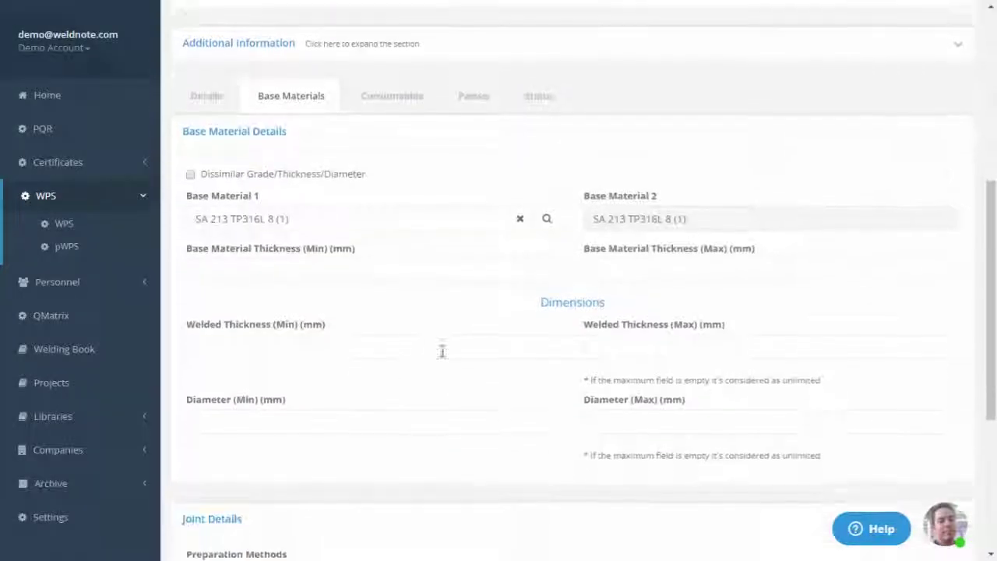
{"action": "left_click", "coordinate": [347, 274]}
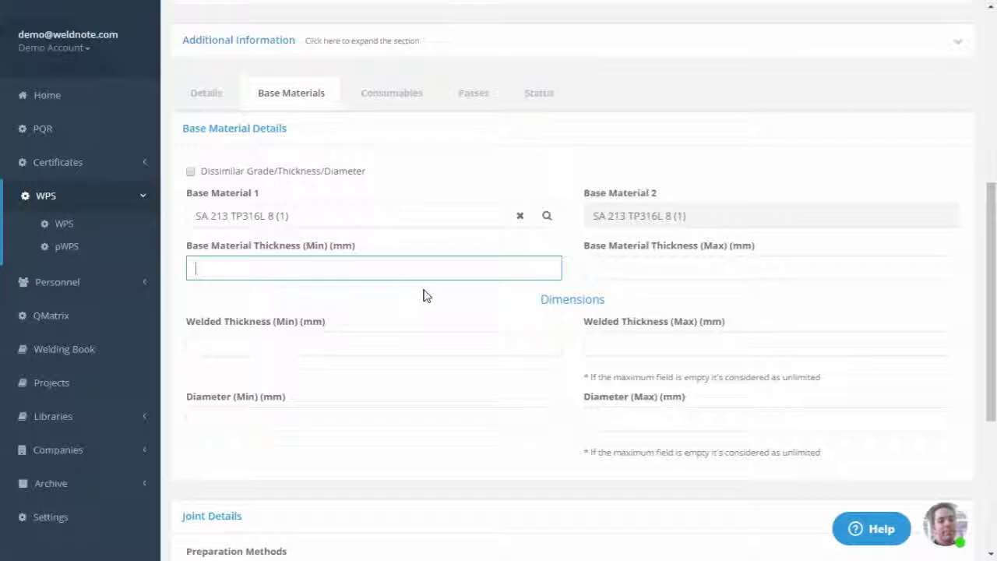
{"action": "type", "text": "10"}
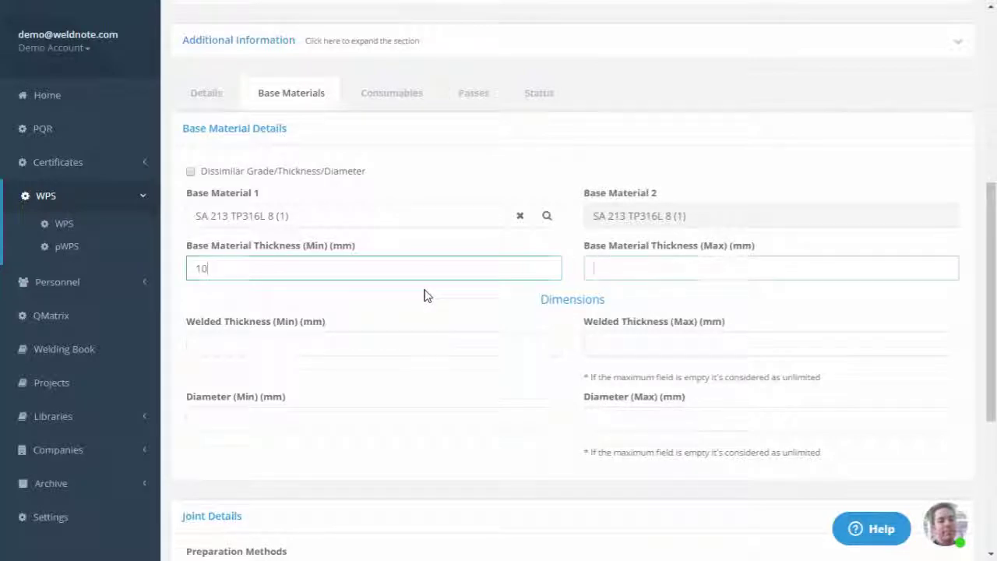
{"action": "key", "text": "Tab"}
{"action": "type", "text": "20"}
{"action": "key", "text": "Tab"}
{"action": "type", "text": "10"}
{"action": "key", "text": "Tab"}
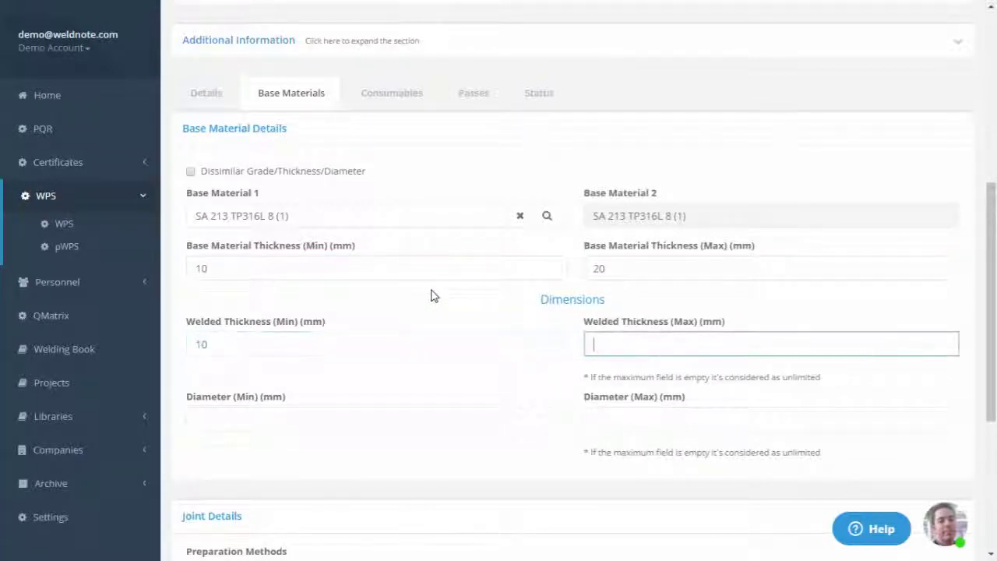
{"action": "type", "text": "20"}
{"action": "key", "text": "Tab"}
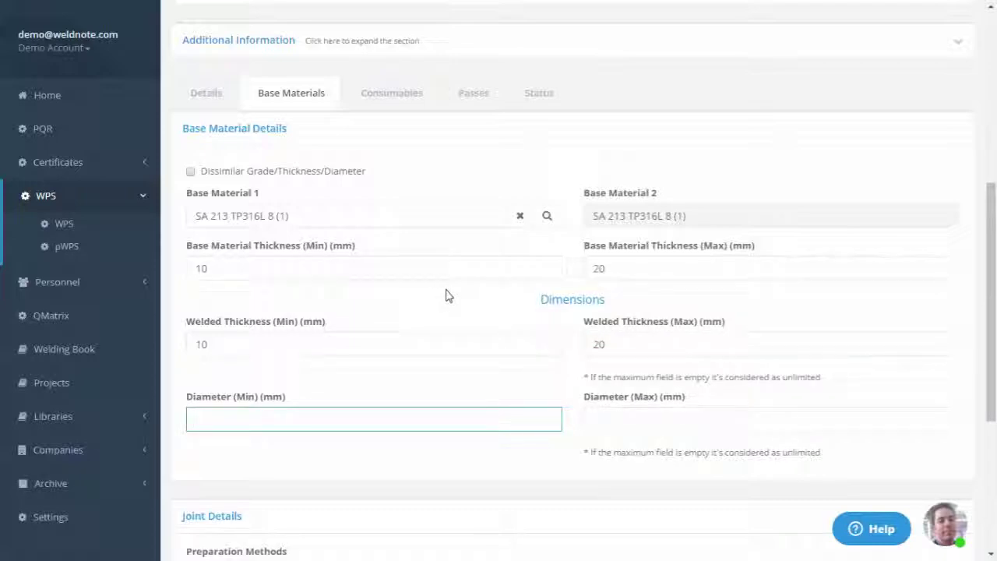
{"action": "key", "text": "Tab"}
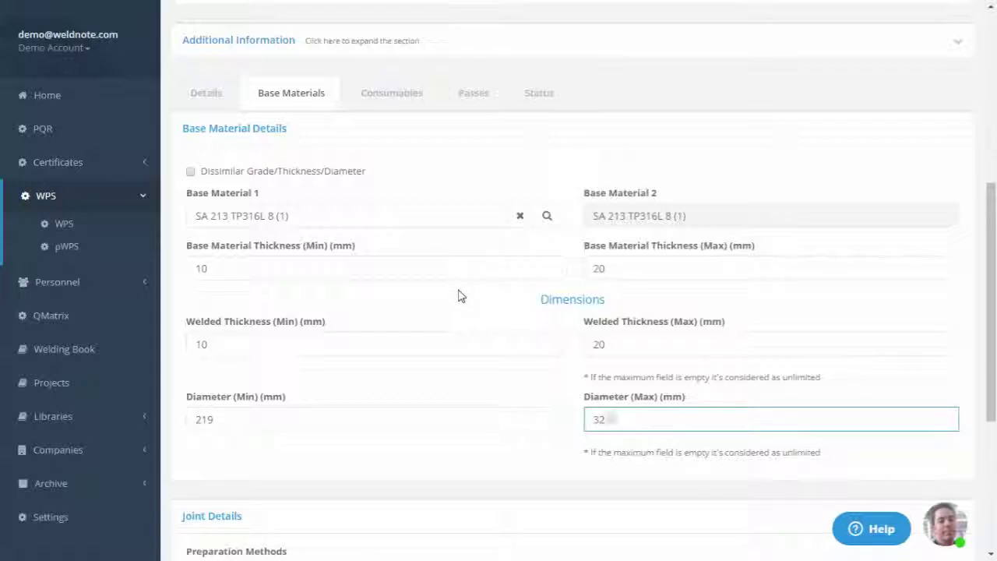
- Add Grinding and Machining preparation and choose the Butt Joint V-double-groove no backing design
{"action": "scroll", "coordinate": [523, 122], "scroll_direction": "down", "scroll_amount": 4}
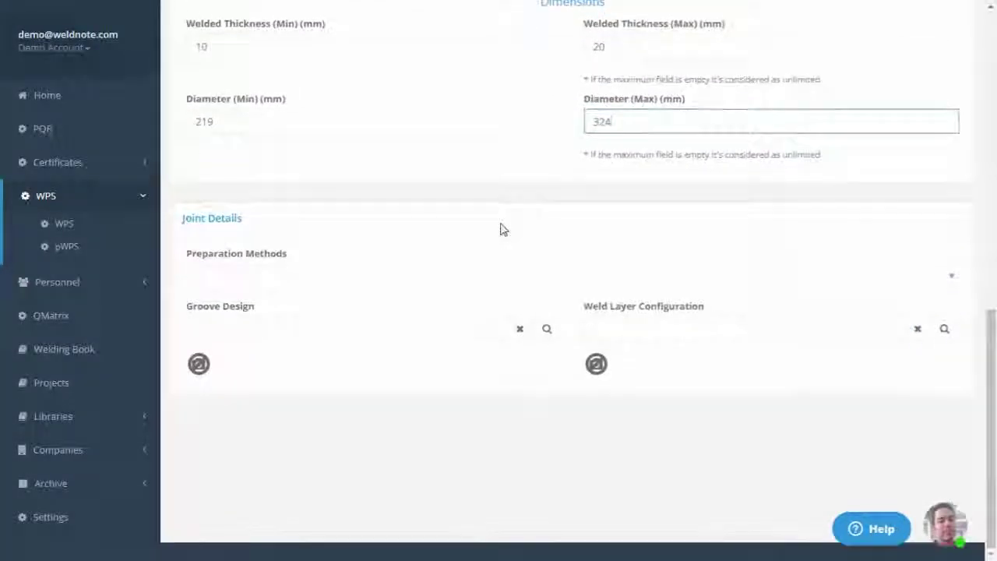
{"action": "left_click", "coordinate": [336, 280]}
{"action": "left_click", "coordinate": [315, 300]}
{"action": "left_click", "coordinate": [313, 282]}
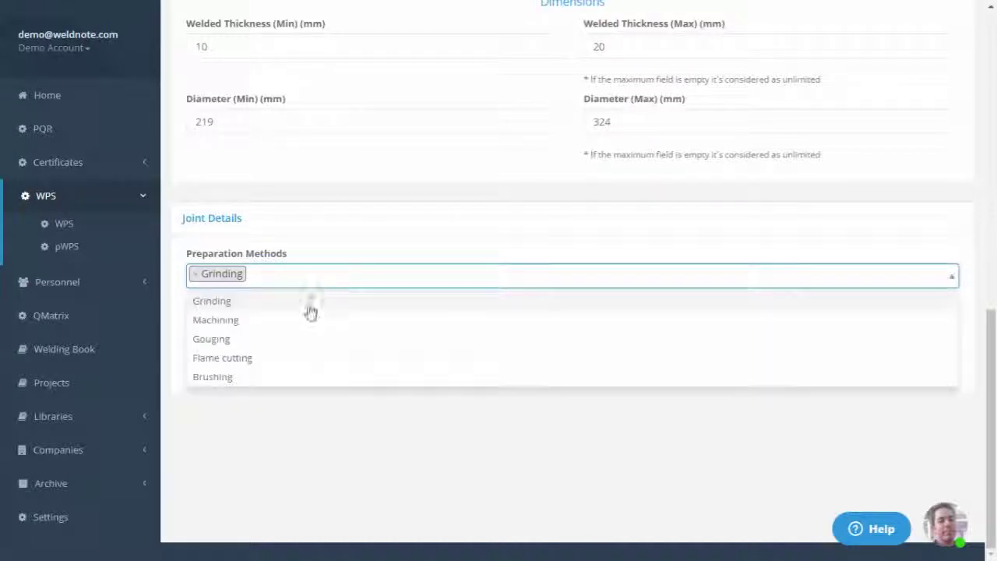
{"action": "left_click", "coordinate": [315, 318]}
{"action": "left_click", "coordinate": [547, 328]}
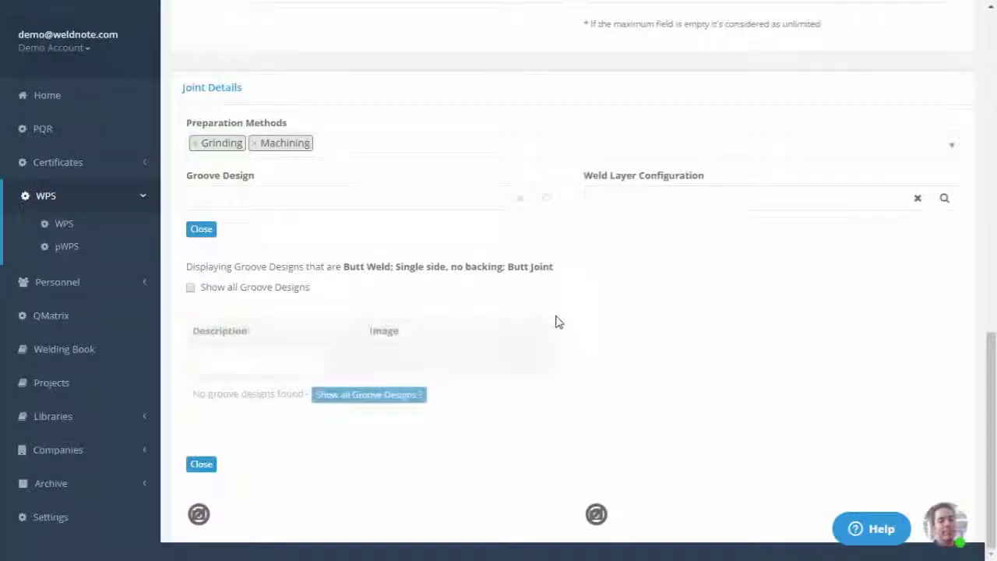
{"action": "scroll", "coordinate": [544, 306], "scroll_direction": "down", "scroll_amount": 4}
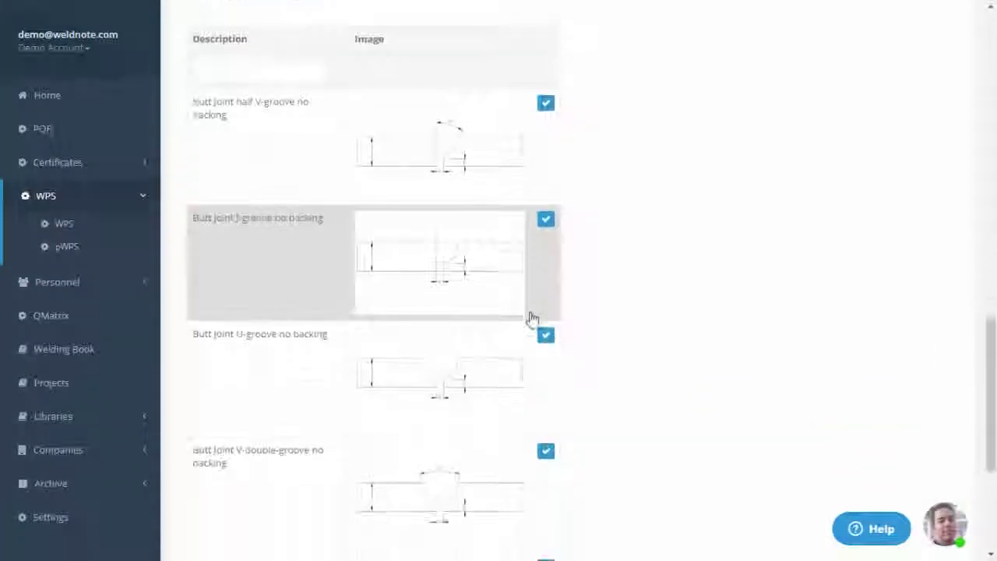
{"action": "scroll", "coordinate": [465, 375], "scroll_direction": "down", "scroll_amount": 2}
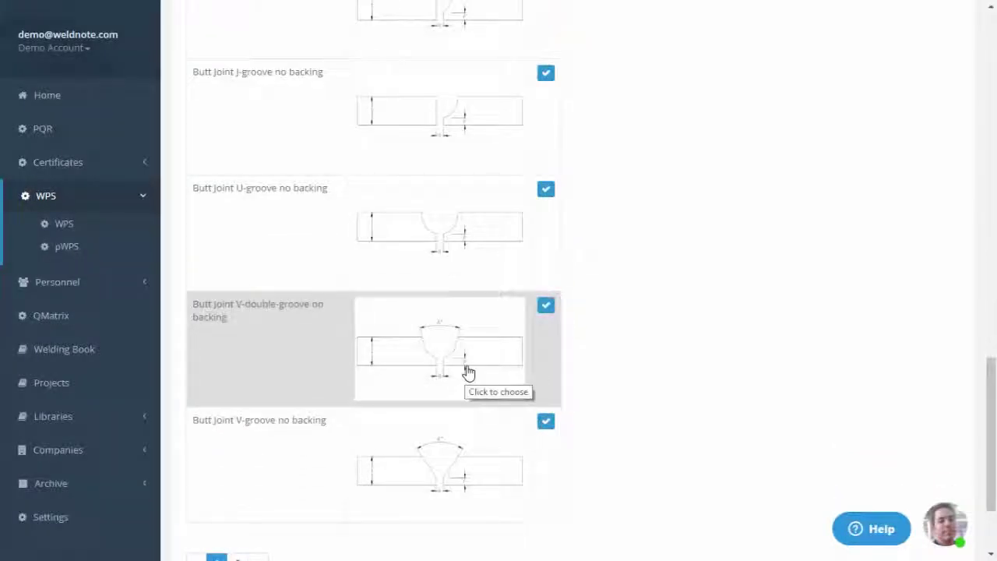
{"action": "left_click", "coordinate": [468, 372]}
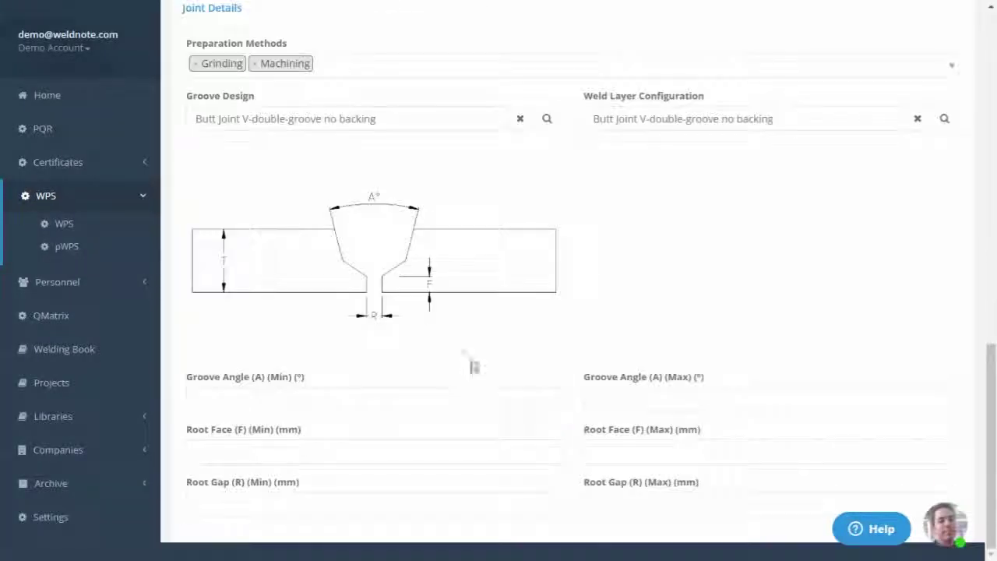
- Enter groove angle 30–35°, root face 1–2 mm and minimum root gap 1 mm
{"action": "left_click", "coordinate": [304, 396]}
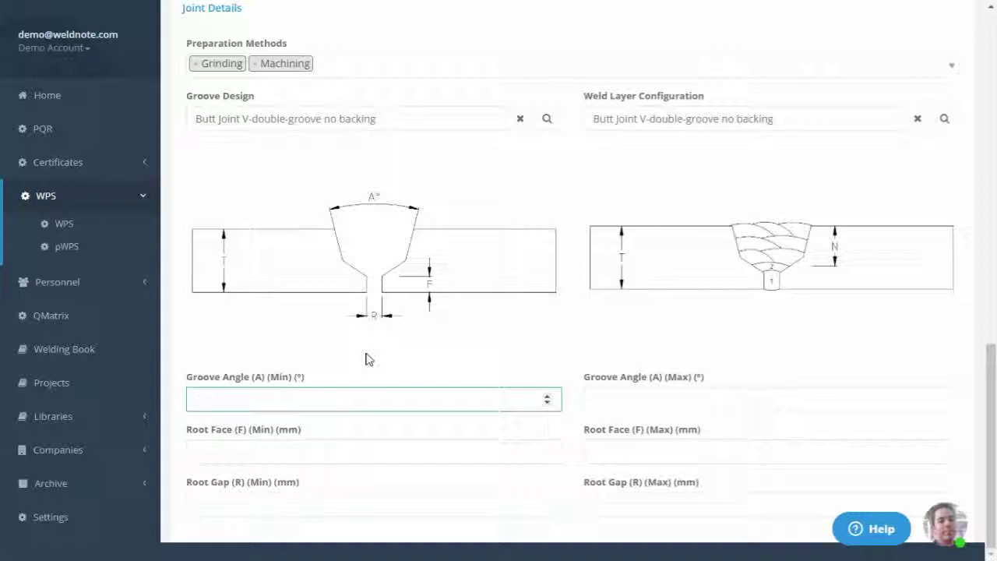
{"action": "type", "text": "30"}
{"action": "key", "text": "Tab"}
{"action": "type", "text": "3"}
{"action": "key", "text": "Tab"}
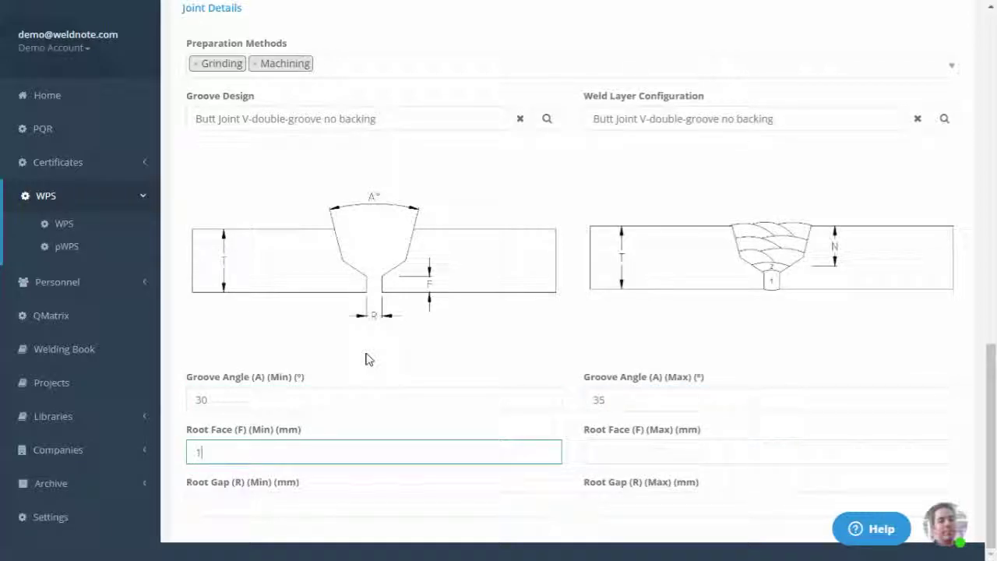
{"action": "key", "text": "Tab"}
{"action": "type", "text": "2"}
{"action": "key", "text": "Tab"}
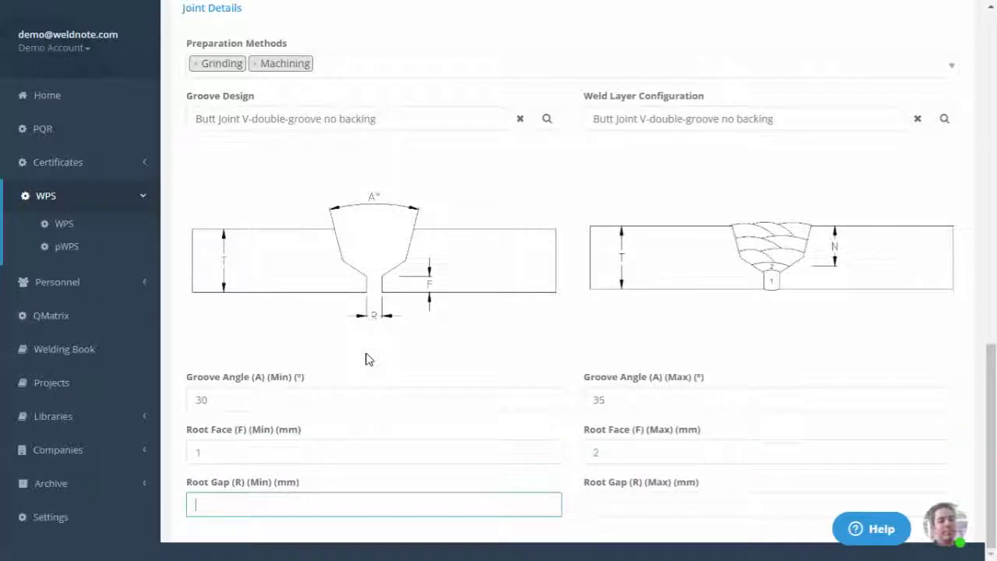
{"action": "type", "text": "1"}
{"action": "key", "text": "Tab"}
{"action": "scroll", "coordinate": [504, 327], "scroll_direction": "up", "scroll_amount": 8}
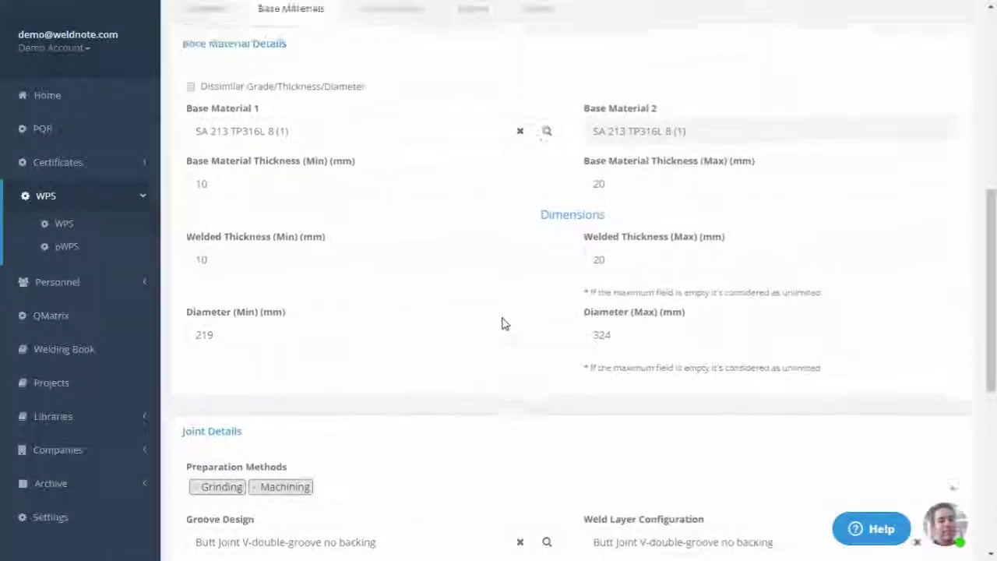
- Select SFA 5.9 ER316L filler with a 2.4 mm diameter
{"action": "left_click", "coordinate": [409, 251]}
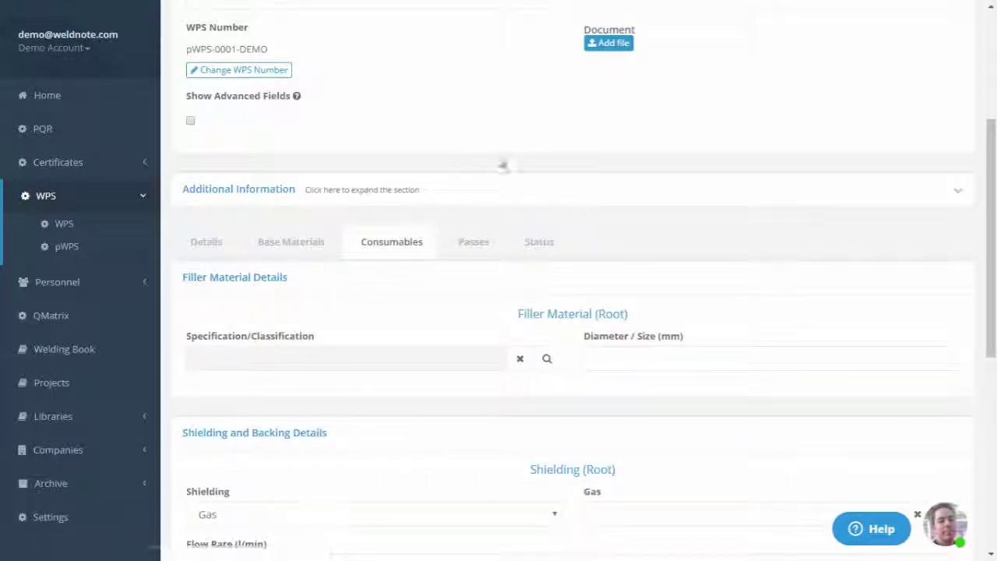
{"action": "scroll", "coordinate": [495, 211], "scroll_direction": "down", "scroll_amount": 2}
{"action": "left_click", "coordinate": [548, 213]}
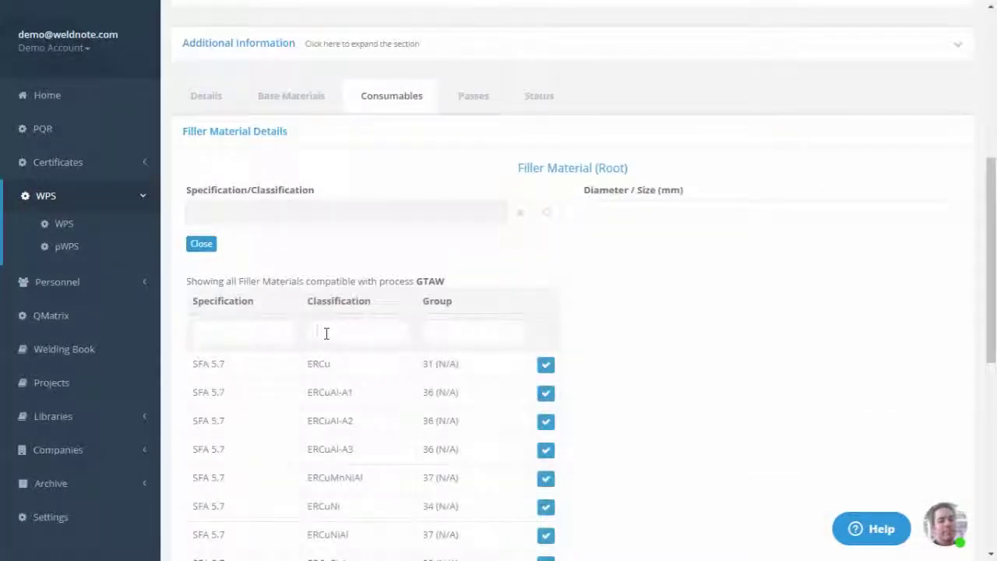
{"action": "left_click", "coordinate": [327, 333]}
{"action": "type", "text": "ER316L"}
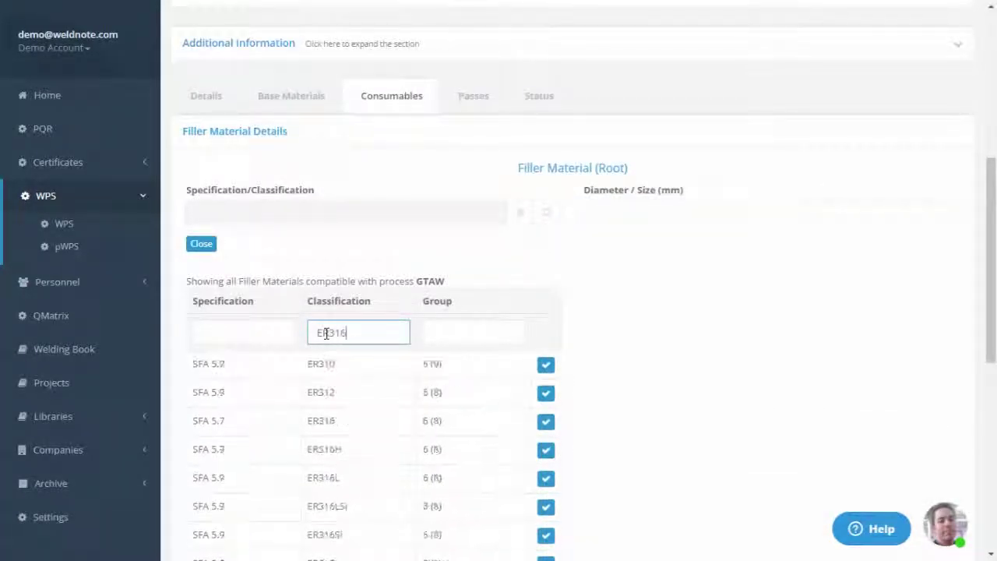
{"action": "left_click", "coordinate": [335, 360]}
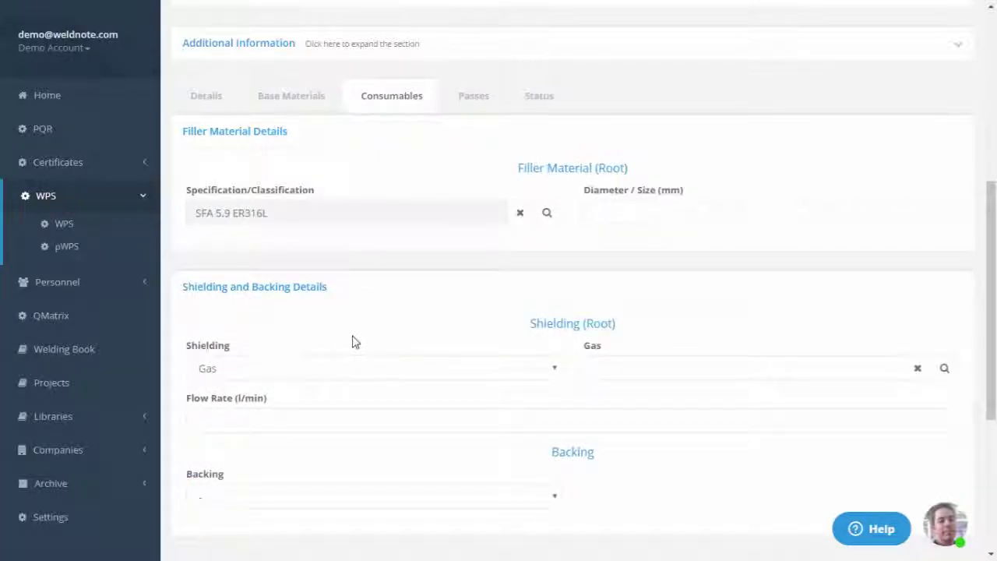
{"action": "left_click", "coordinate": [624, 212]}
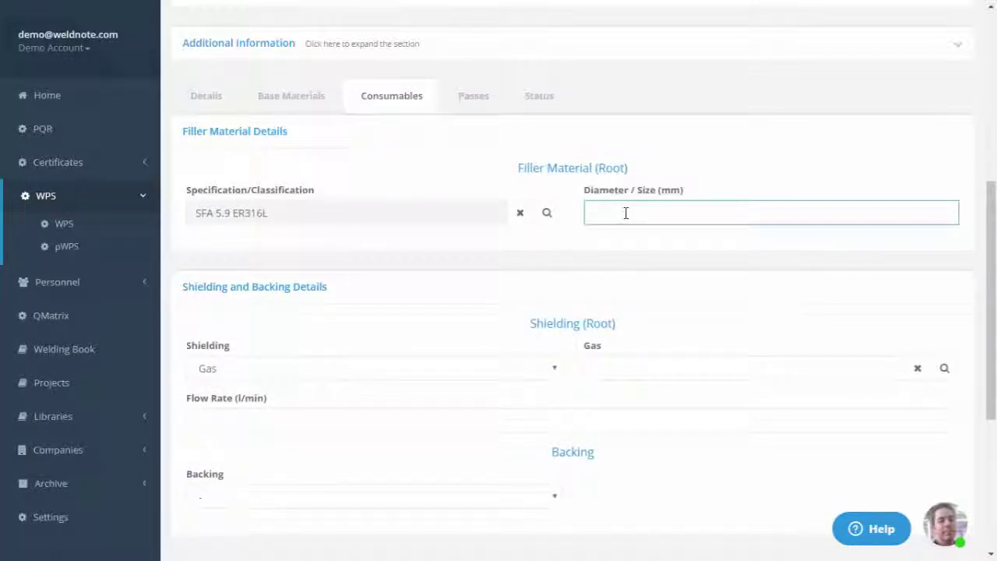
{"action": "scroll", "coordinate": [622, 213], "scroll_direction": "down", "scroll_amount": 2}
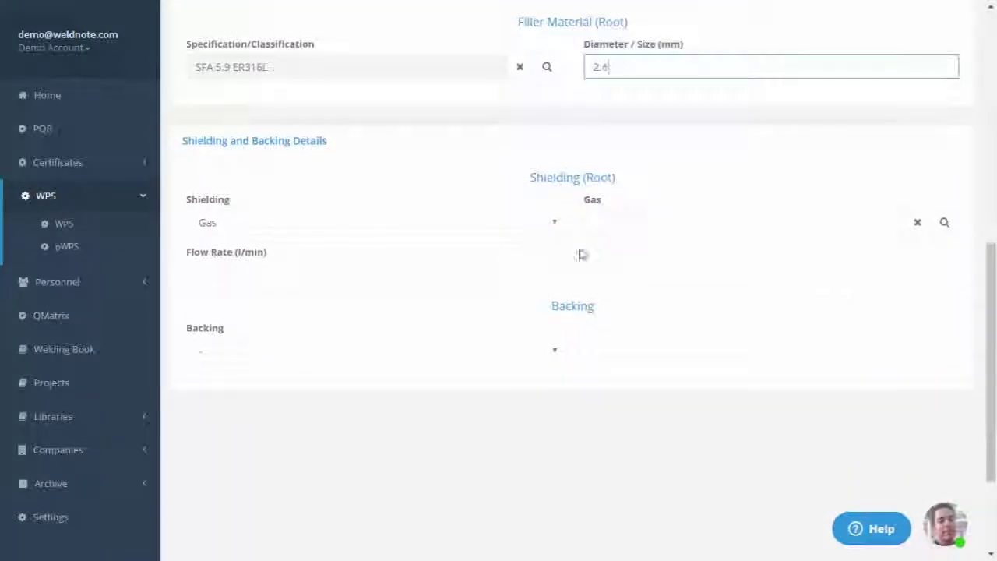
- Set SG-A argon shielding gas at 15 l/min flow
{"action": "left_click", "coordinate": [944, 222]}
{"action": "left_click", "coordinate": [691, 342]}
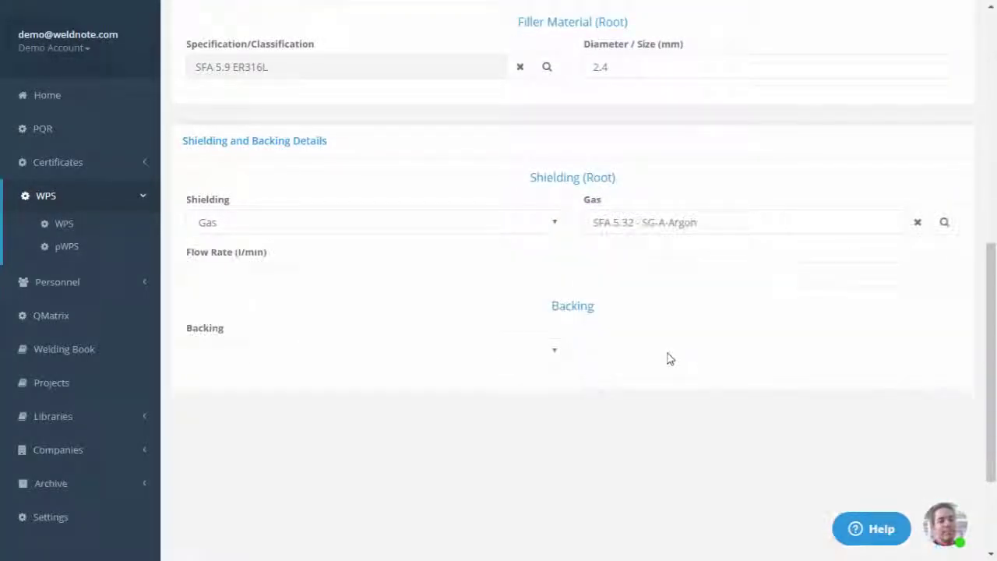
{"action": "left_click", "coordinate": [288, 273]}
{"action": "type", "text": "1"}
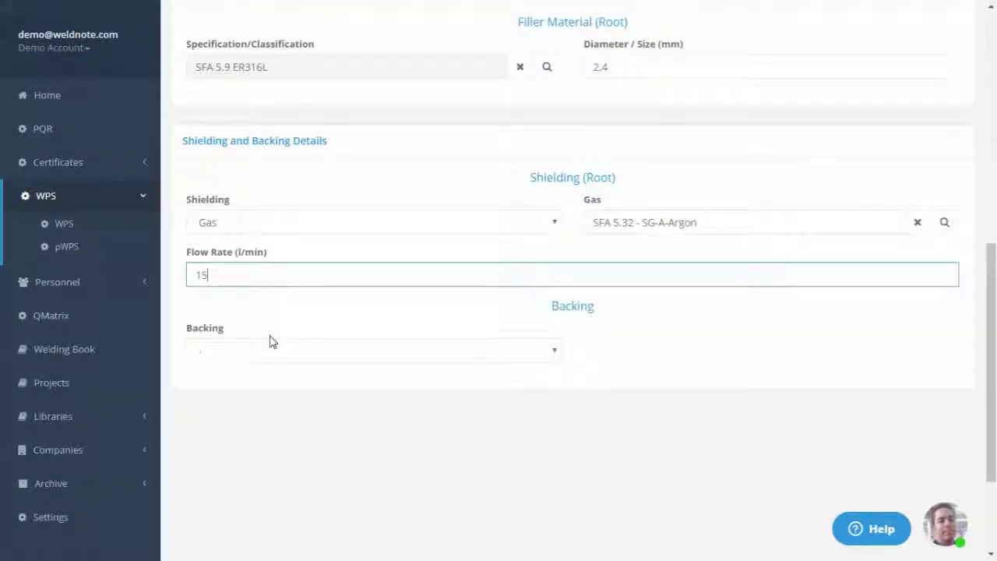
{"action": "type", "text": "5"}
- Set backing type to Gas with SG-A argon as the backing gas
{"action": "left_click", "coordinate": [270, 348]}
{"action": "left_click", "coordinate": [247, 390]}
{"action": "scroll", "coordinate": [541, 258], "scroll_direction": "down", "scroll_amount": 2}
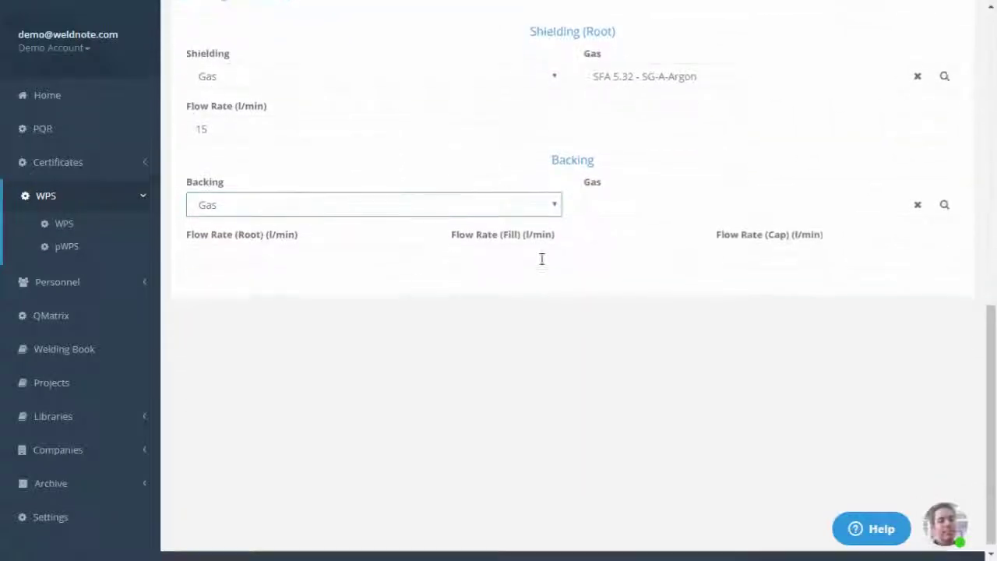
{"action": "left_click", "coordinate": [943, 204]}
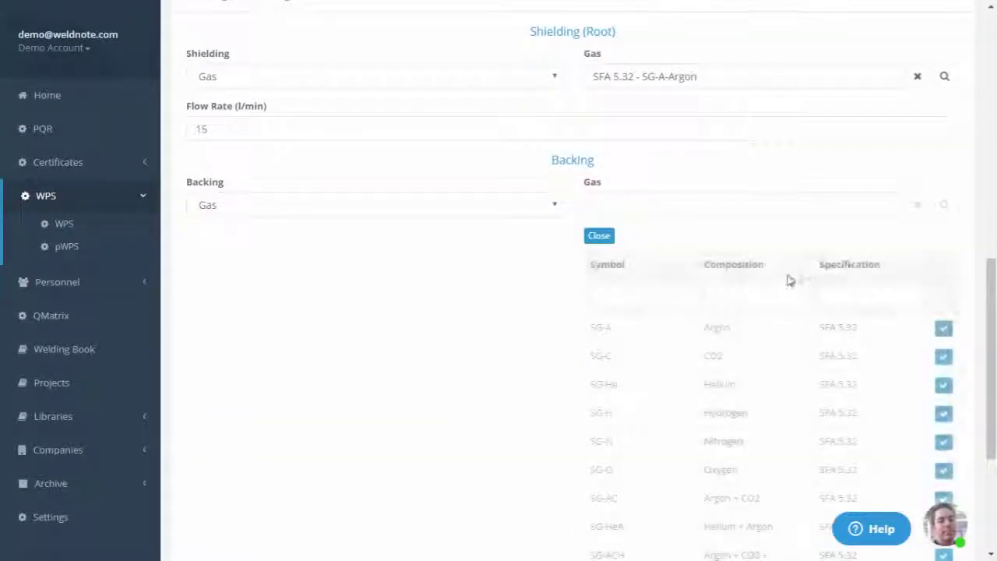
{"action": "left_click", "coordinate": [741, 333]}
{"action": "left_click", "coordinate": [265, 258]}
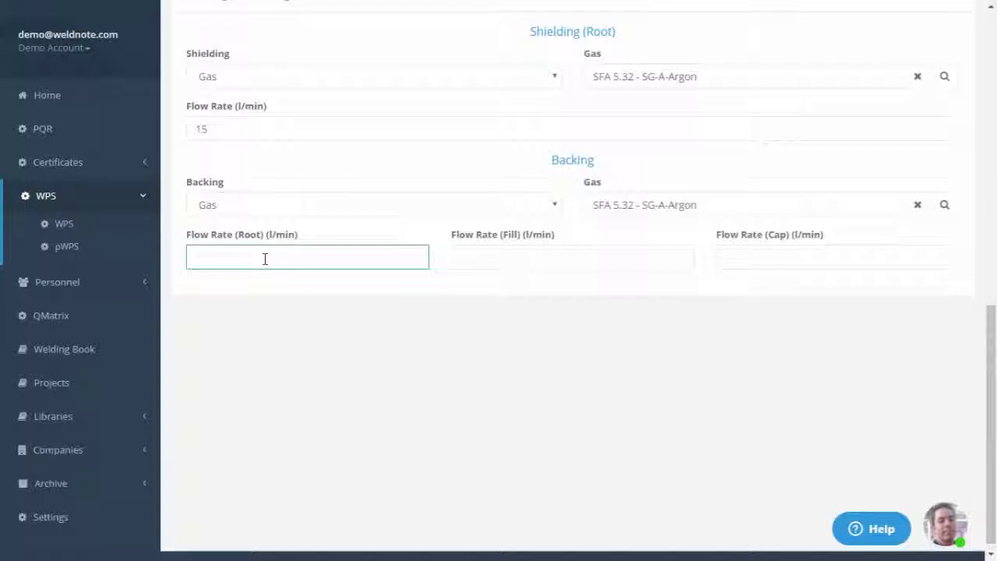
{"action": "scroll", "coordinate": [423, 278], "scroll_direction": "up", "scroll_amount": 5}
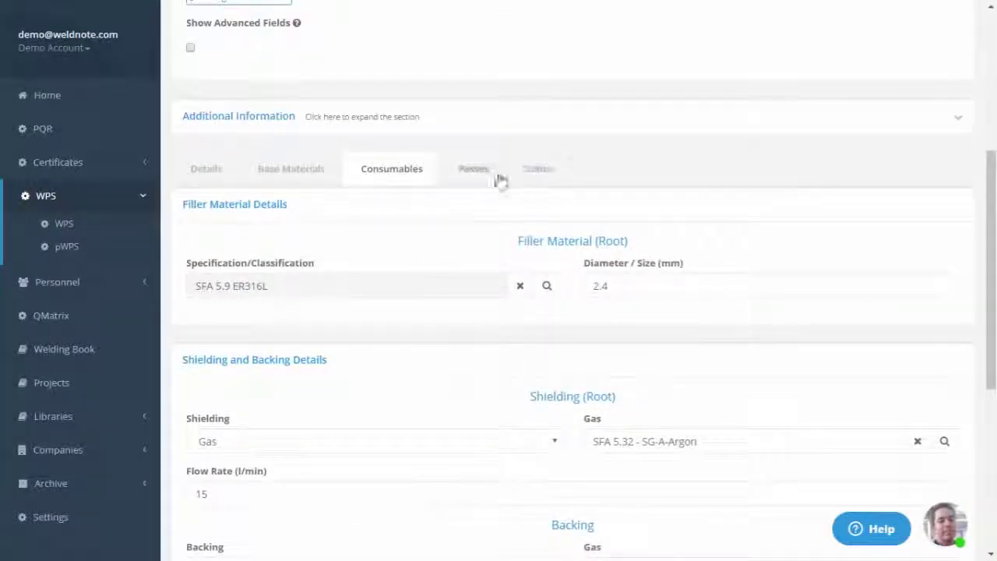
- Add pass 1 as Root (GTAW) at 80–100 A, 12–14 V, 55–65 mm/min
{"action": "left_click", "coordinate": [473, 173]}
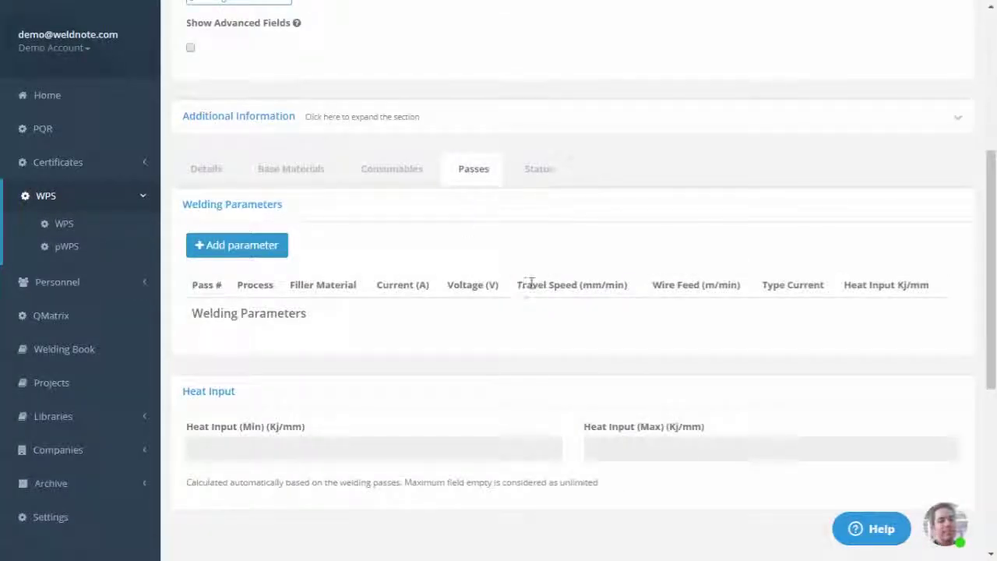
{"action": "left_click", "coordinate": [248, 253]}
{"action": "scroll", "coordinate": [575, 268], "scroll_direction": "down", "scroll_amount": 1}
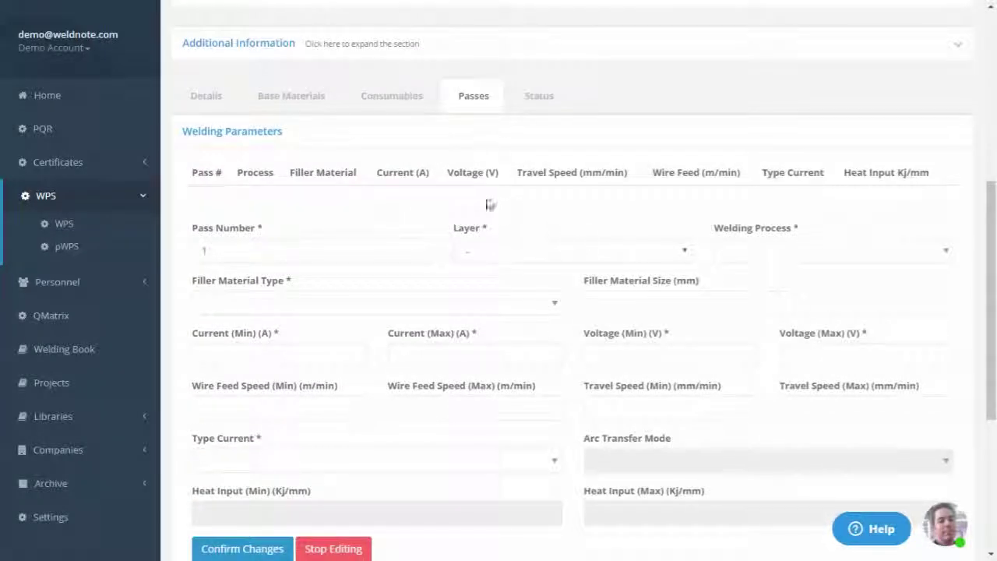
{"action": "left_click", "coordinate": [479, 251]}
{"action": "left_click", "coordinate": [488, 284]}
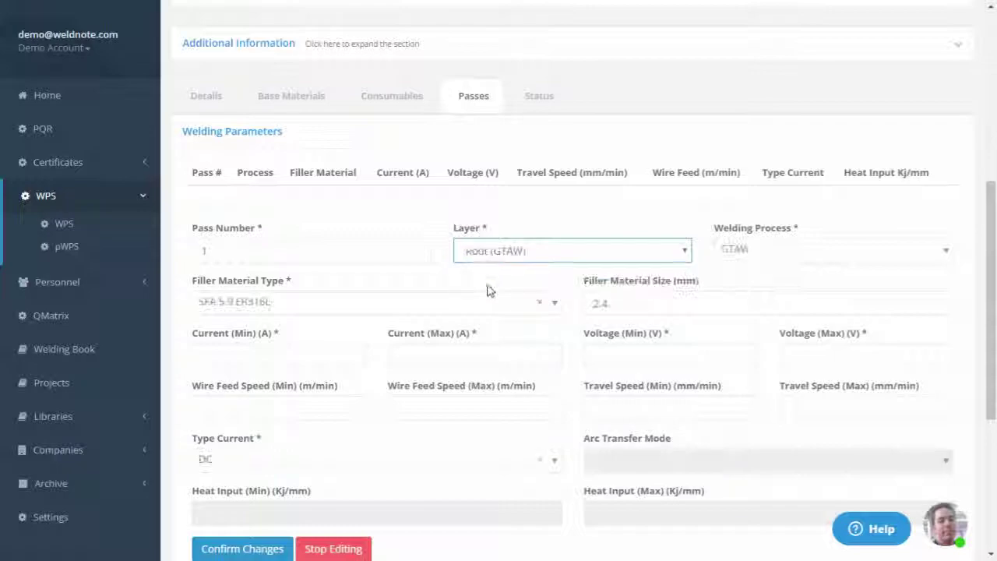
{"action": "left_click", "coordinate": [228, 355]}
{"action": "type", "text": "80"}
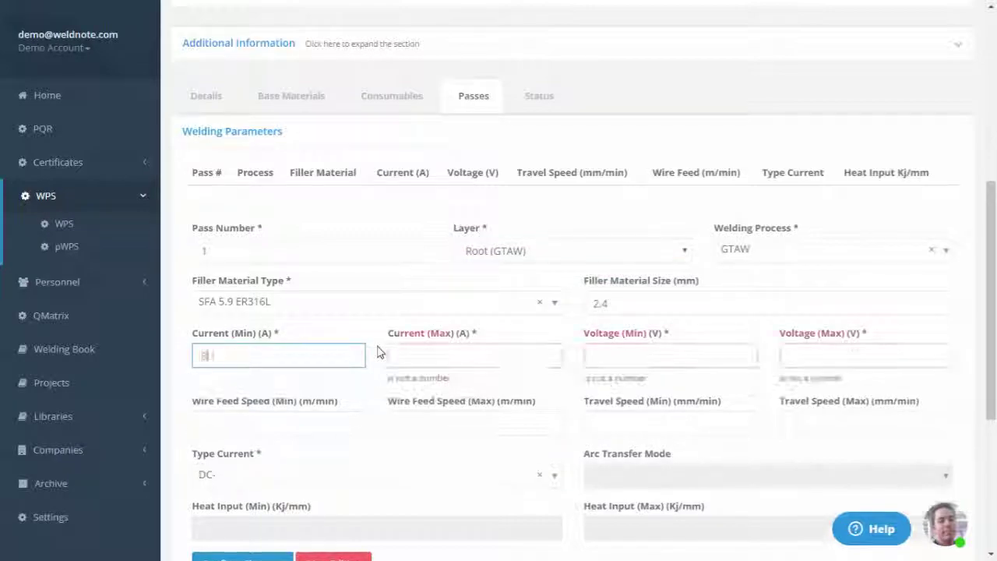
{"action": "key", "text": "Tab"}
{"action": "type", "text": "100"}
{"action": "key", "text": "Tab"}
{"action": "type", "text": "14"}
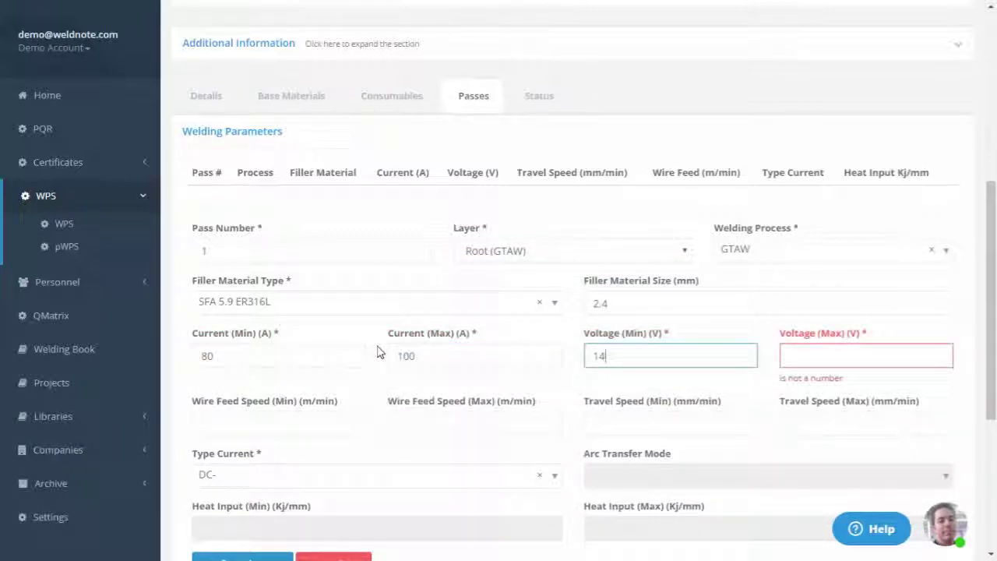
{"action": "key", "text": "BackSpace"}
{"action": "key", "text": "BackSpace"}
{"action": "type", "text": "12"}
{"action": "key", "text": "Tab"}
{"action": "type", "text": "14"}
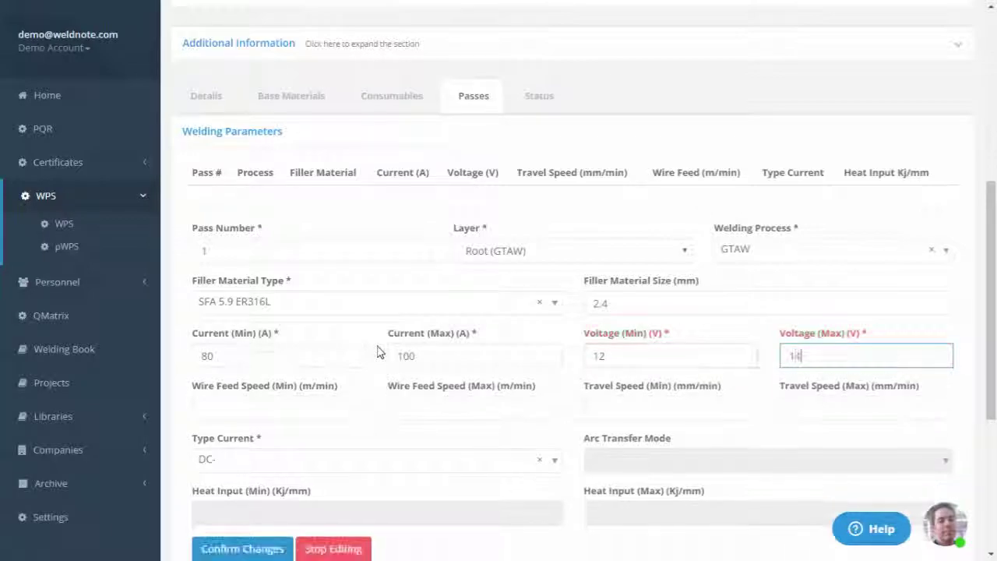
{"action": "key", "text": "Tab"}
{"action": "key", "text": "Tab"}
{"action": "key", "text": "Tab"}
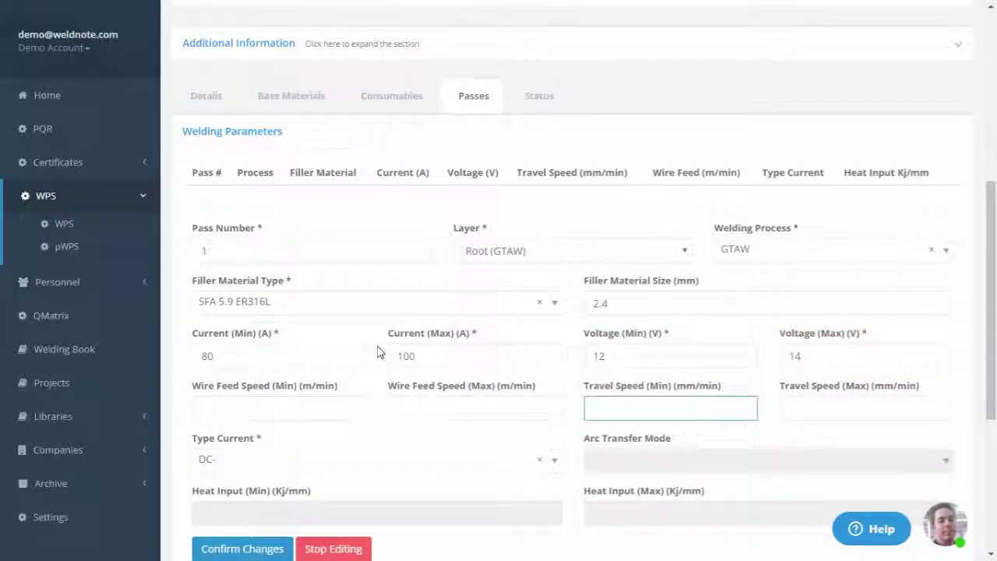
{"action": "type", "text": "565"}
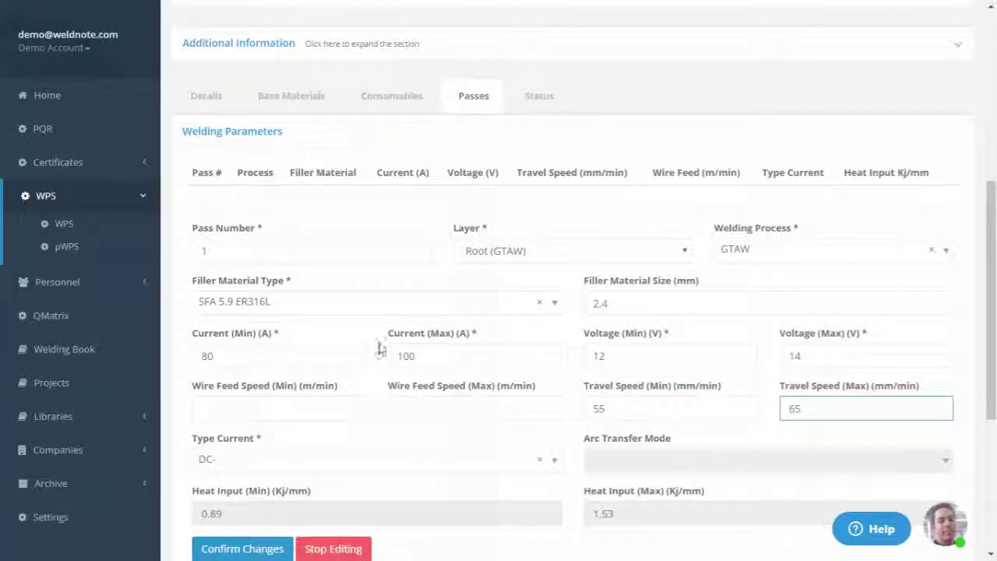
{"action": "scroll", "coordinate": [390, 381], "scroll_direction": "down", "scroll_amount": 2}
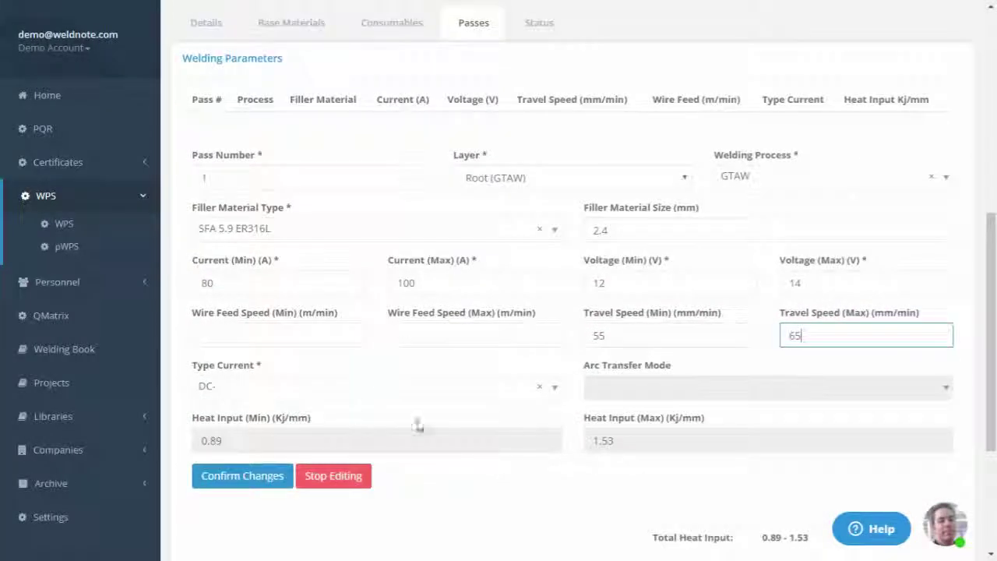
{"action": "left_click", "coordinate": [252, 478]}
- Add pass 2 as Root (GTAW) at 100–120 A, 13–15 V, 65–75 mm/min
{"action": "scroll", "coordinate": [590, 323], "scroll_direction": "up", "scroll_amount": 3}
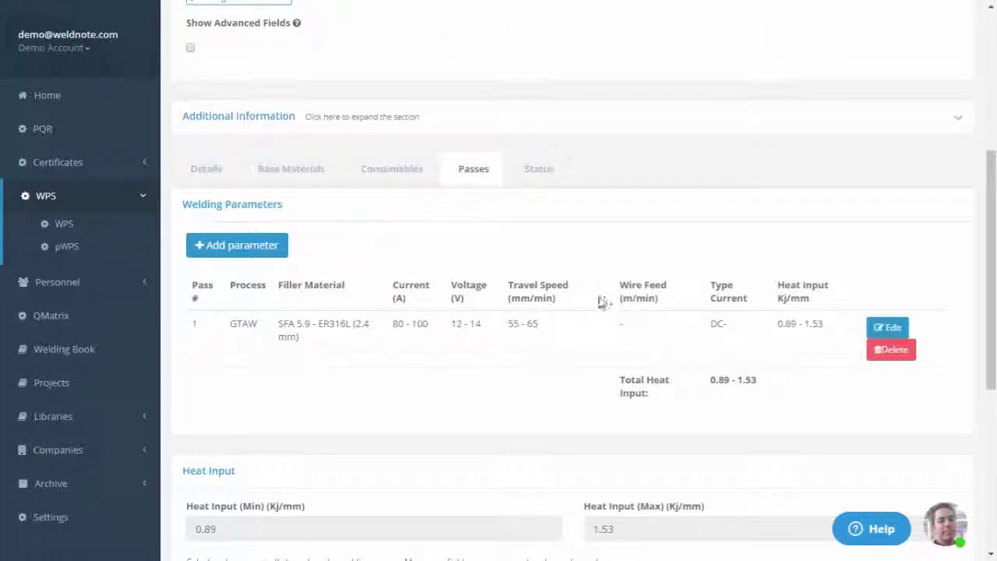
{"action": "left_click", "coordinate": [263, 249]}
{"action": "scroll", "coordinate": [458, 248], "scroll_direction": "down", "scroll_amount": 2}
{"action": "scroll", "coordinate": [458, 248], "scroll_direction": "down", "scroll_amount": 1}
{"action": "left_click", "coordinate": [502, 228]}
{"action": "left_click", "coordinate": [503, 260]}
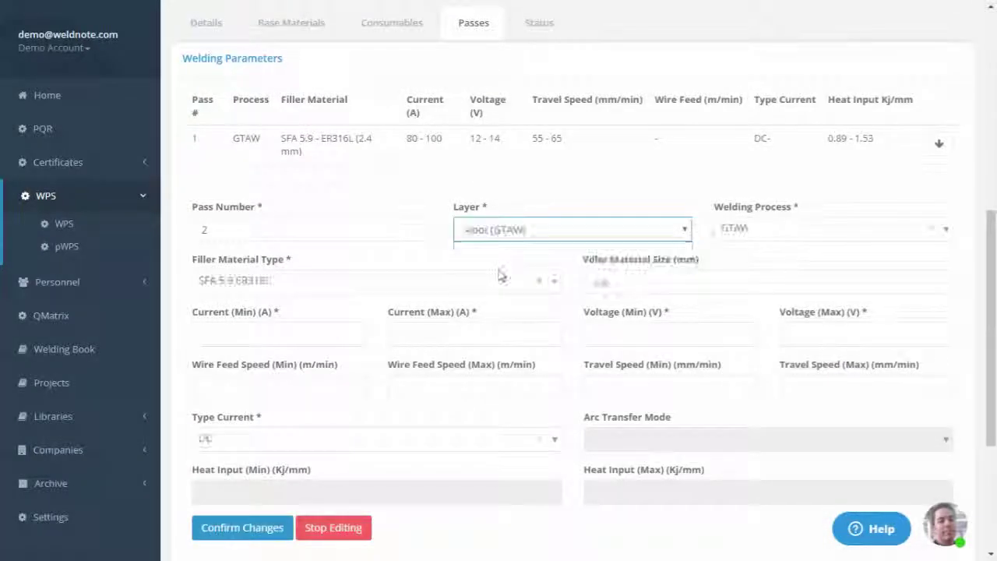
{"action": "left_click", "coordinate": [306, 339]}
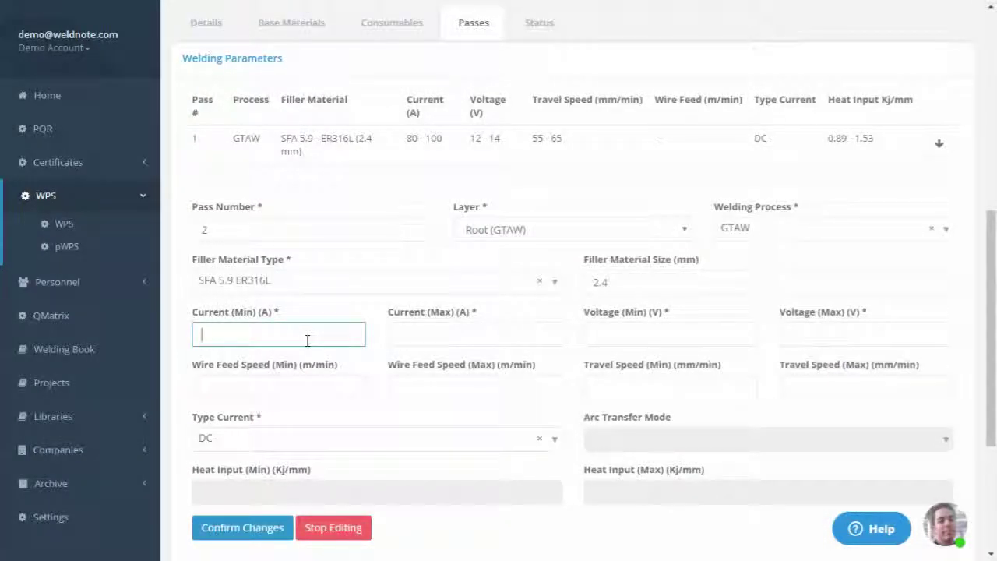
{"action": "type", "text": "100"}
{"action": "key", "text": "Tab"}
{"action": "type", "text": "1"}
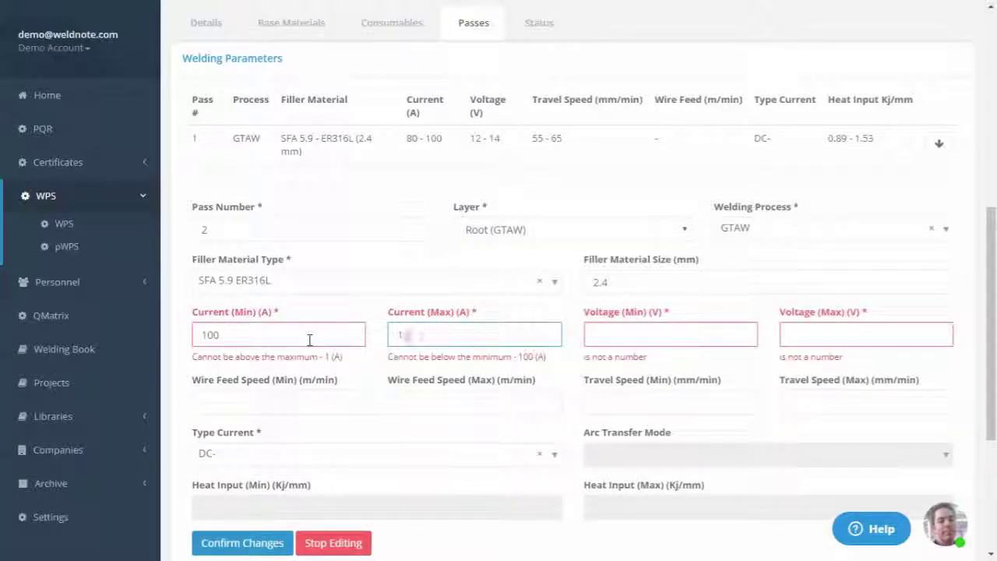
{"action": "type", "text": "20"}
{"action": "key", "text": "Tab"}
{"action": "type", "text": "13"}
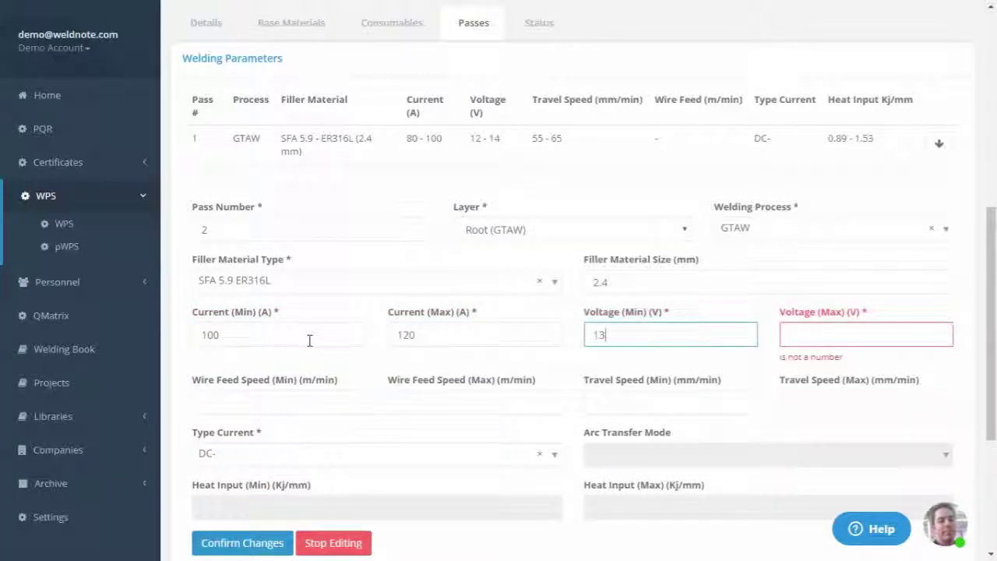
{"action": "key", "text": "Tab"}
{"action": "type", "text": "15"}
{"action": "key", "text": "Tab"}
{"action": "key", "text": "Tab"}
{"action": "key", "text": "Tab"}
{"action": "type", "text": "65"}
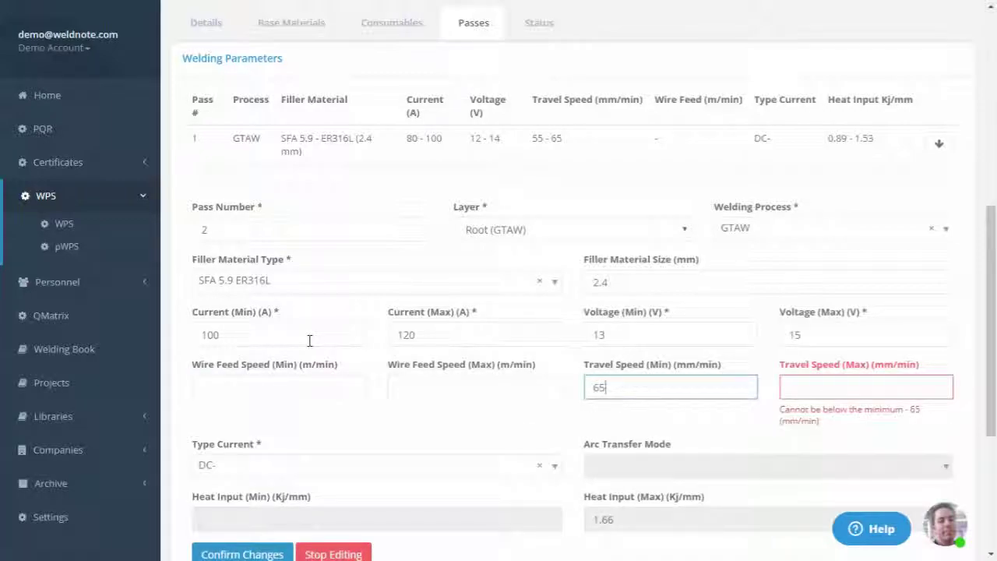
{"action": "key", "text": "Tab"}
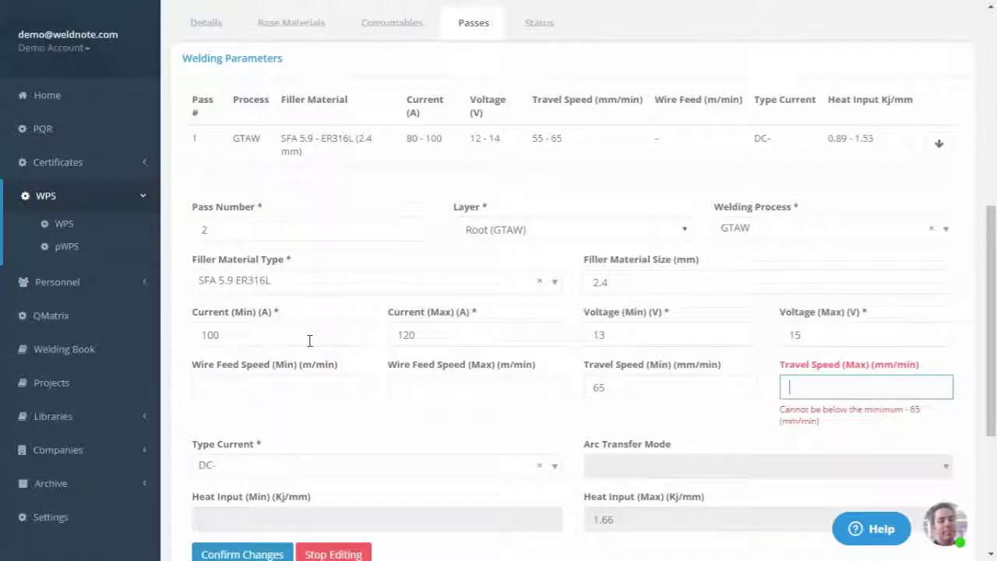
{"action": "type", "text": "75"}
{"action": "left_click", "coordinate": [222, 527]}
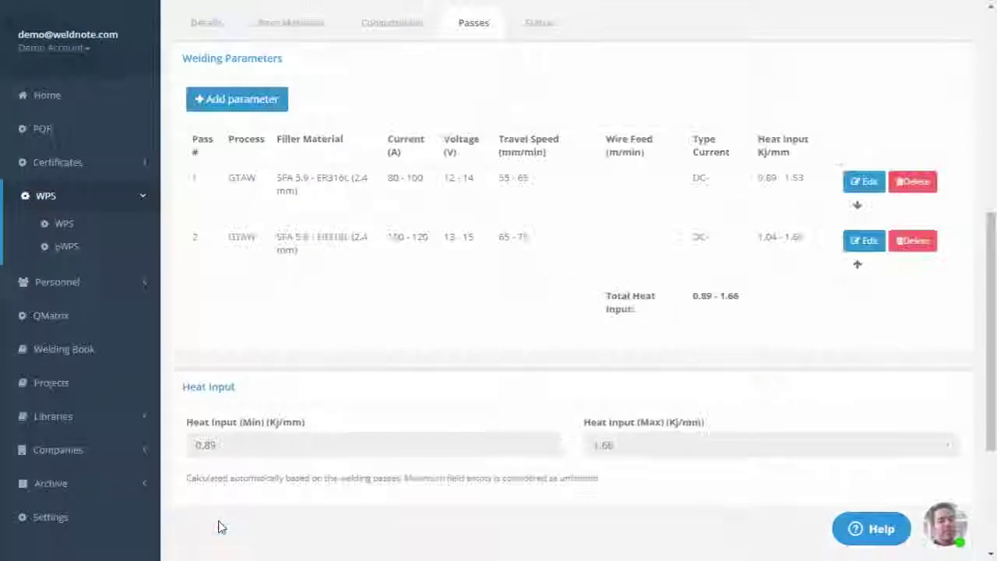
- Save pWPS-0001-DEMO and export it as a PDF
{"action": "scroll", "coordinate": [438, 367], "scroll_direction": "up", "scroll_amount": 5}
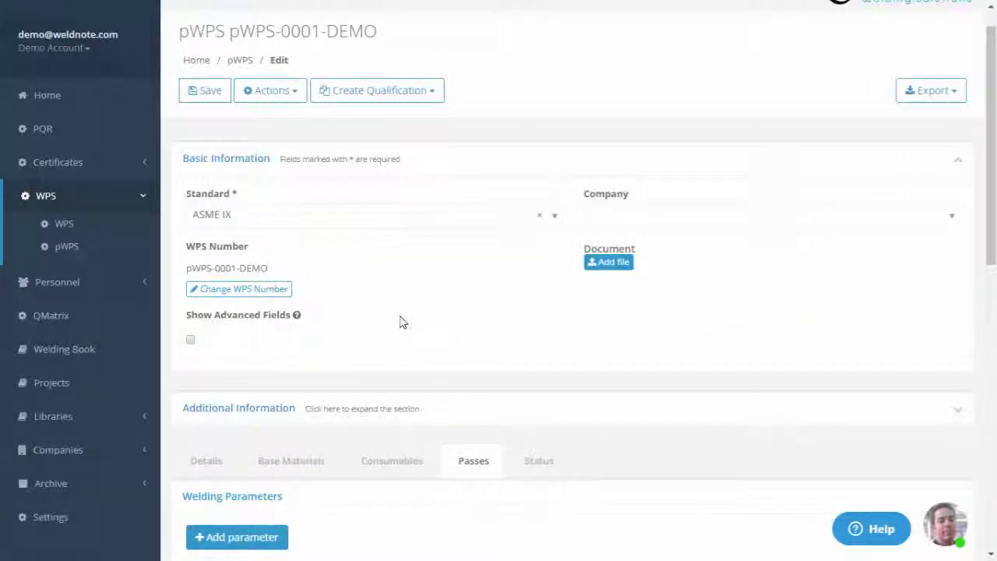
{"action": "left_click", "coordinate": [211, 100]}
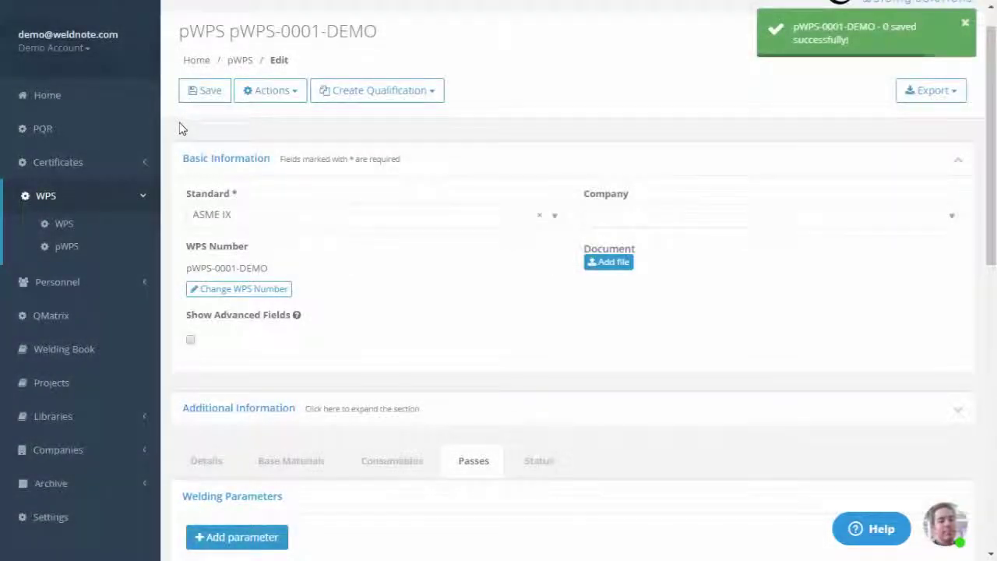
{"action": "left_click", "coordinate": [924, 97]}
{"action": "left_click", "coordinate": [880, 147]}
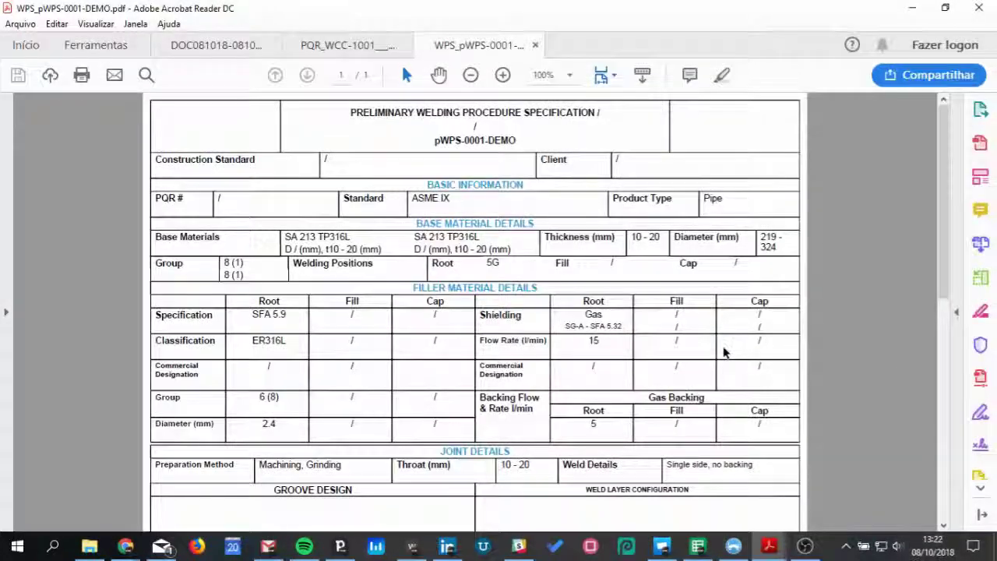
- Scroll the exported PDF to check the welding parameters table lists both GTAW passes
{"action": "scroll", "coordinate": [722, 351], "scroll_direction": "down", "scroll_amount": 10}
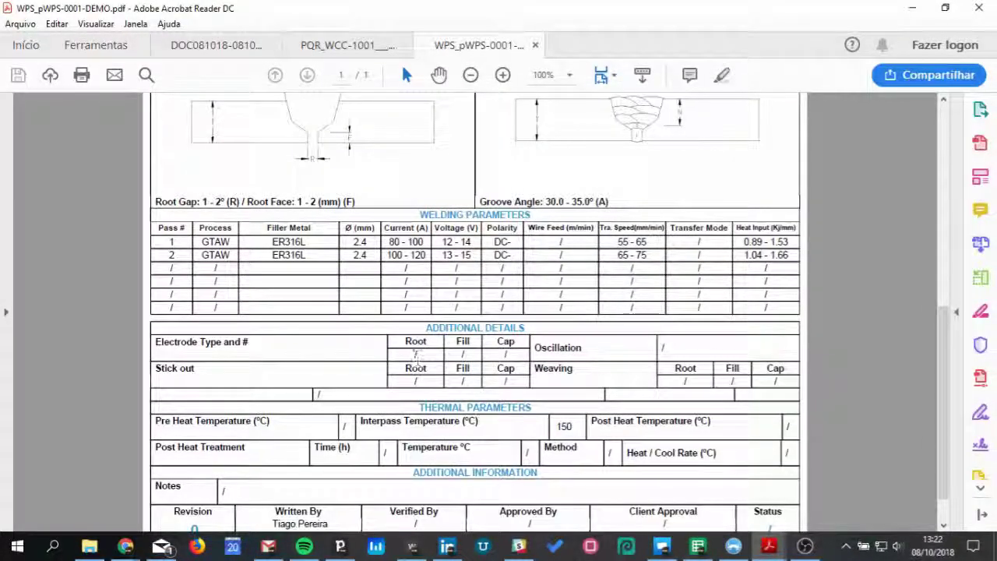
{"action": "scroll", "coordinate": [415, 357], "scroll_direction": "up", "scroll_amount": 10}
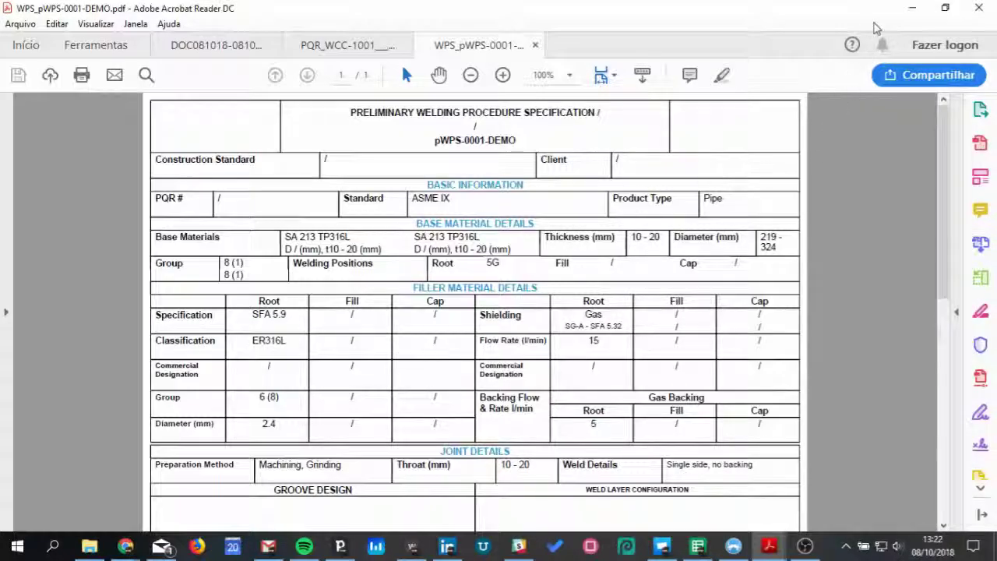
- Back in WeldNote, create a PQR from pWPS-0001-DEMO and scroll through the new form
{"action": "left_click", "coordinate": [912, 7]}
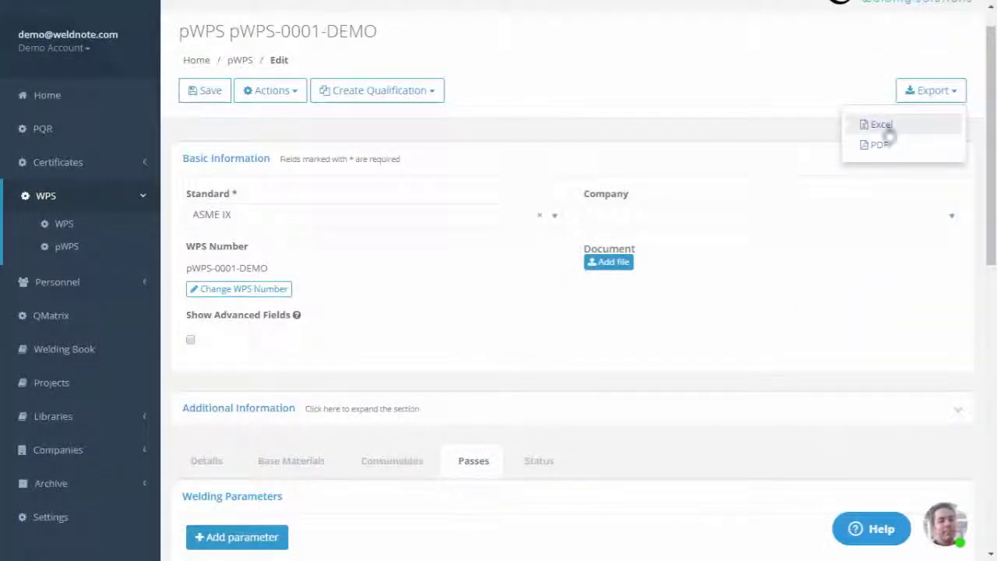
{"action": "left_click", "coordinate": [781, 92]}
{"action": "left_click", "coordinate": [398, 90]}
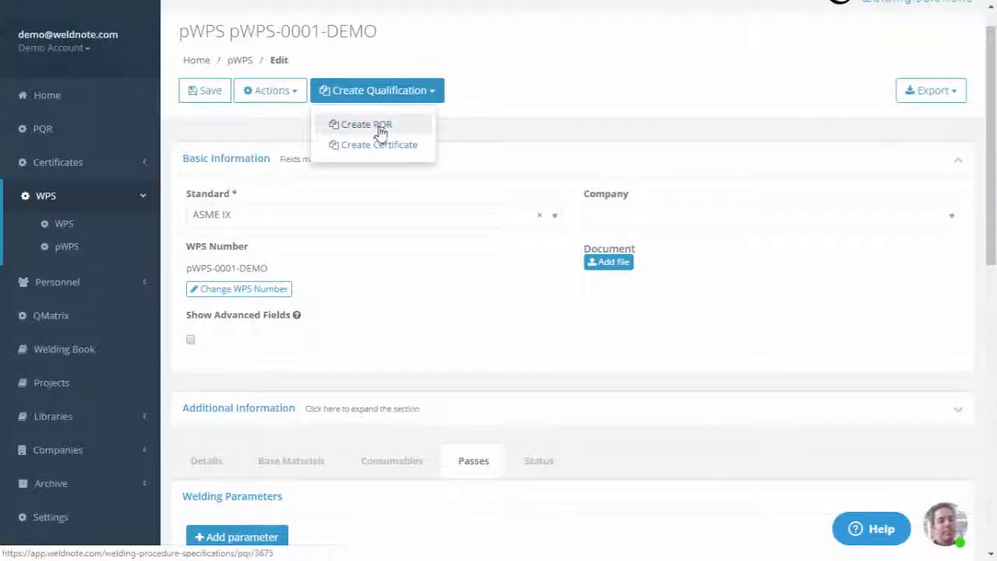
{"action": "left_click", "coordinate": [380, 129]}
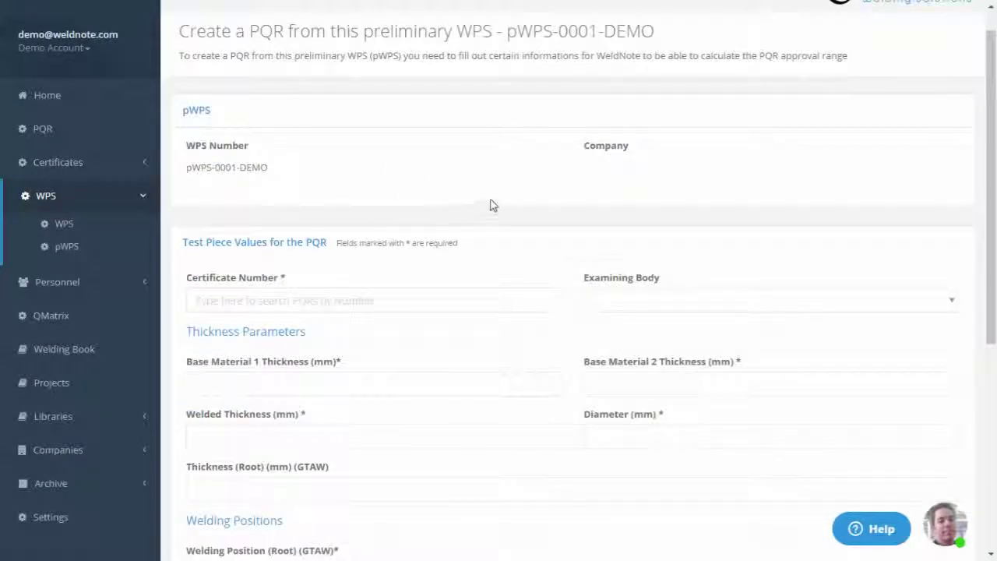
{"action": "scroll", "coordinate": [490, 204], "scroll_direction": "down", "scroll_amount": 2}
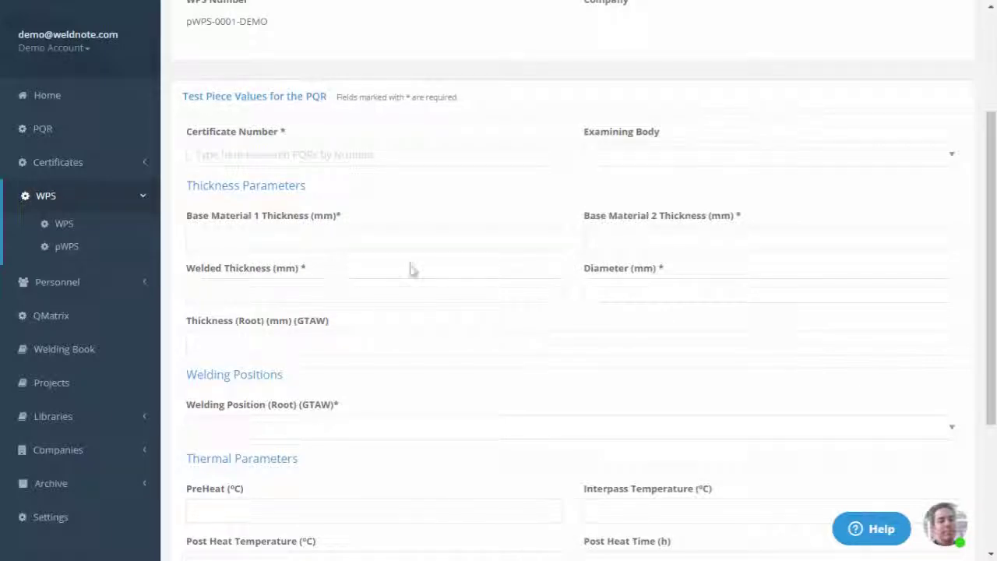
{"action": "scroll", "coordinate": [410, 269], "scroll_direction": "down", "scroll_amount": 2}
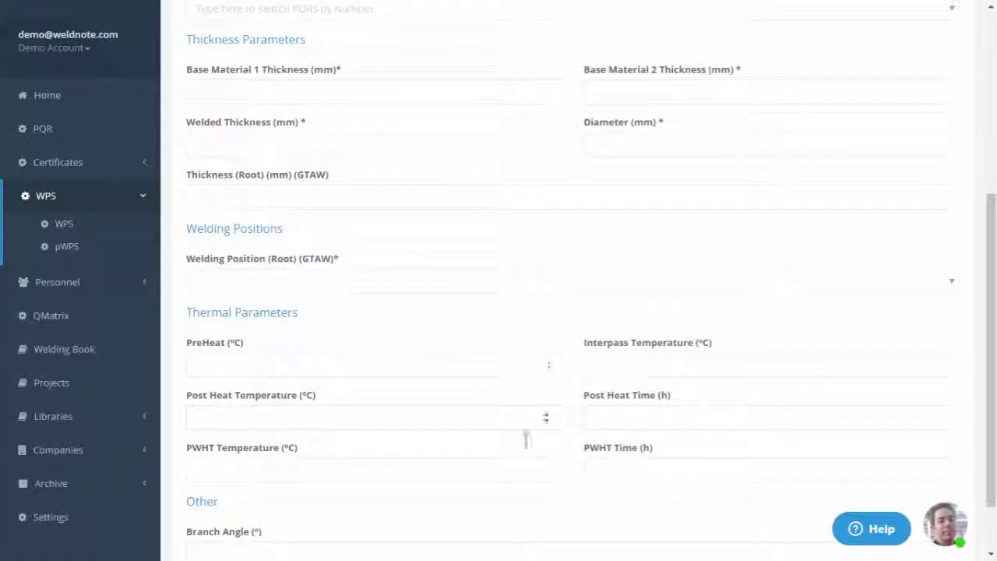
{"action": "scroll", "coordinate": [465, 345], "scroll_direction": "up", "scroll_amount": 3}
{"action": "scroll", "coordinate": [465, 345], "scroll_direction": "up", "scroll_amount": 2}
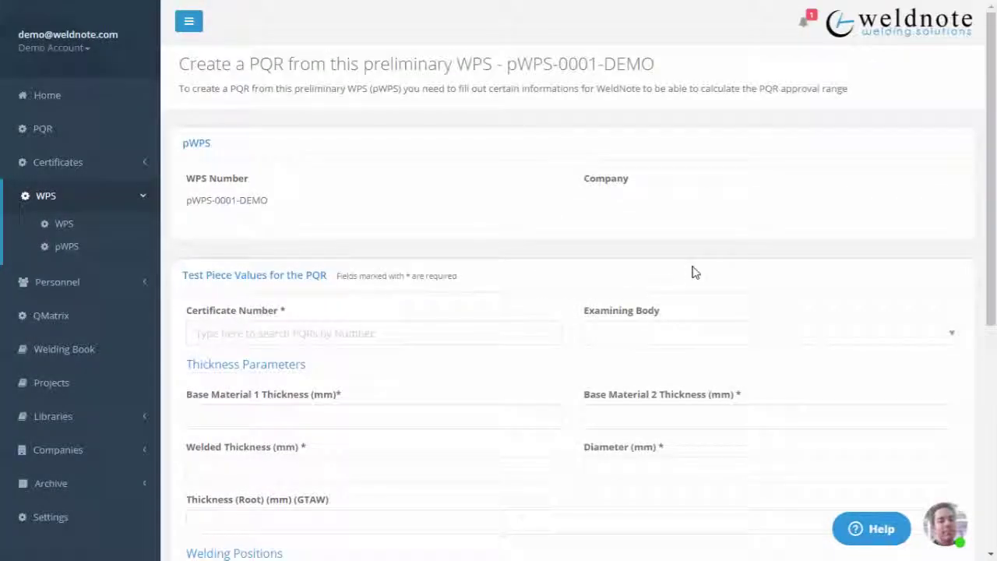